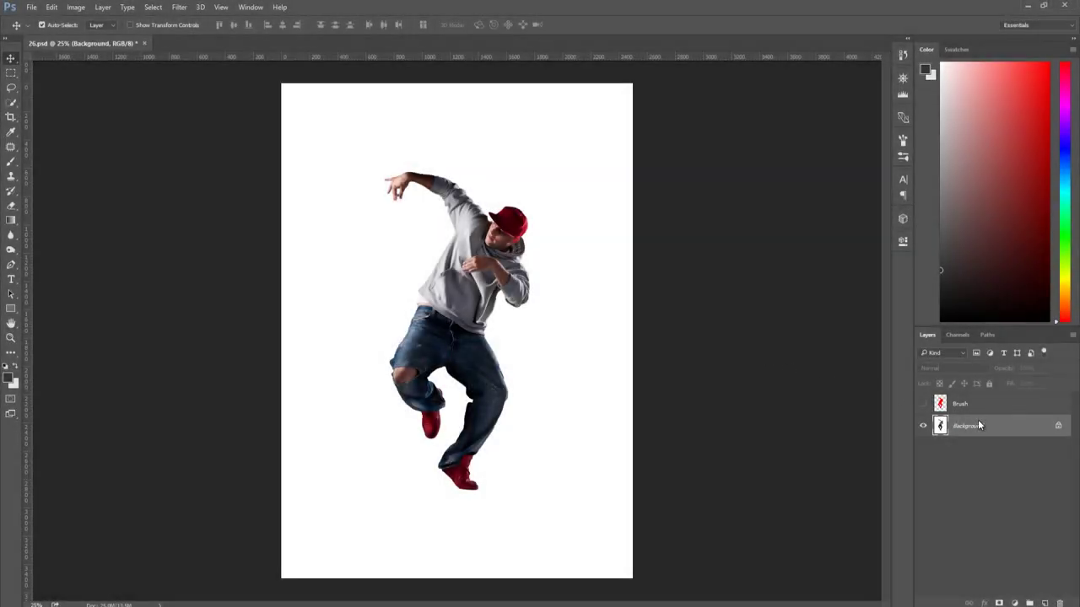
Step: Convert the Background to Layer 0 and back to a locked Background, then check the colour mode
right_click(977, 425)
click(987, 429)
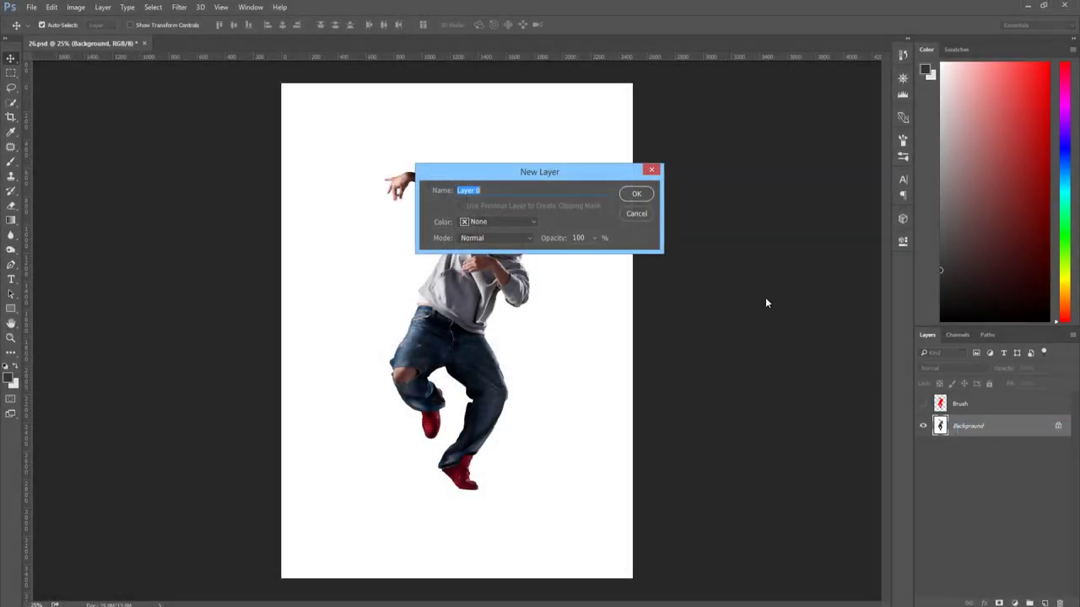
click(637, 194)
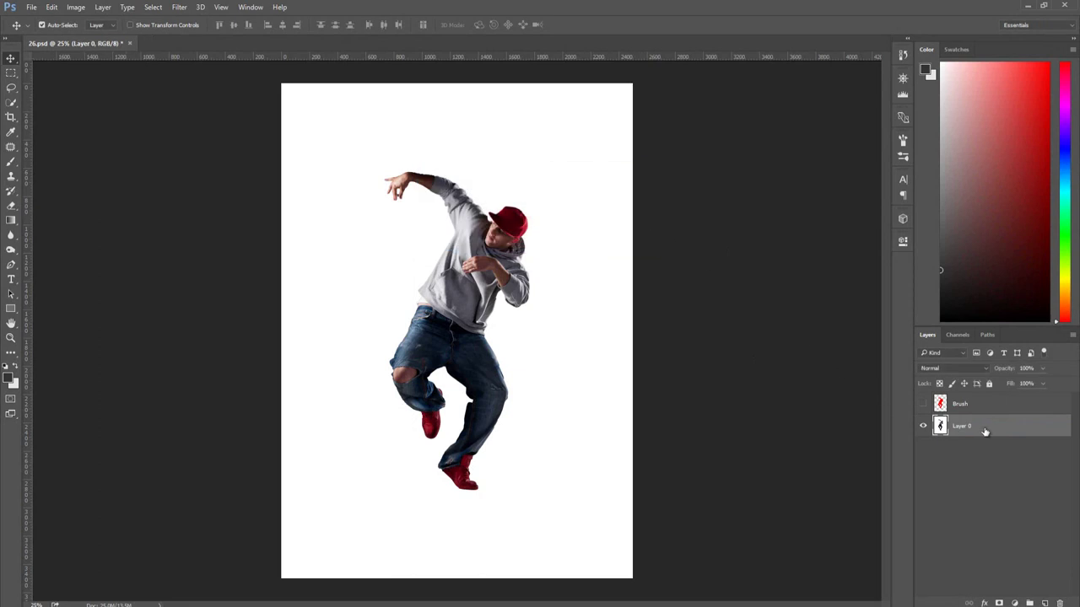
click(103, 7)
mouse_move(110, 20)
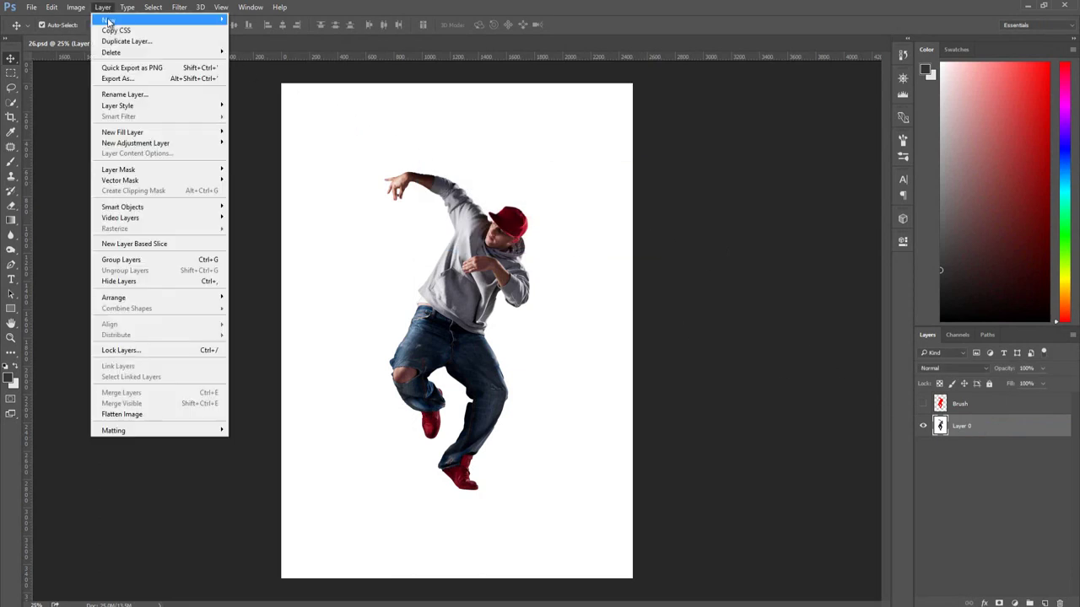
click(275, 30)
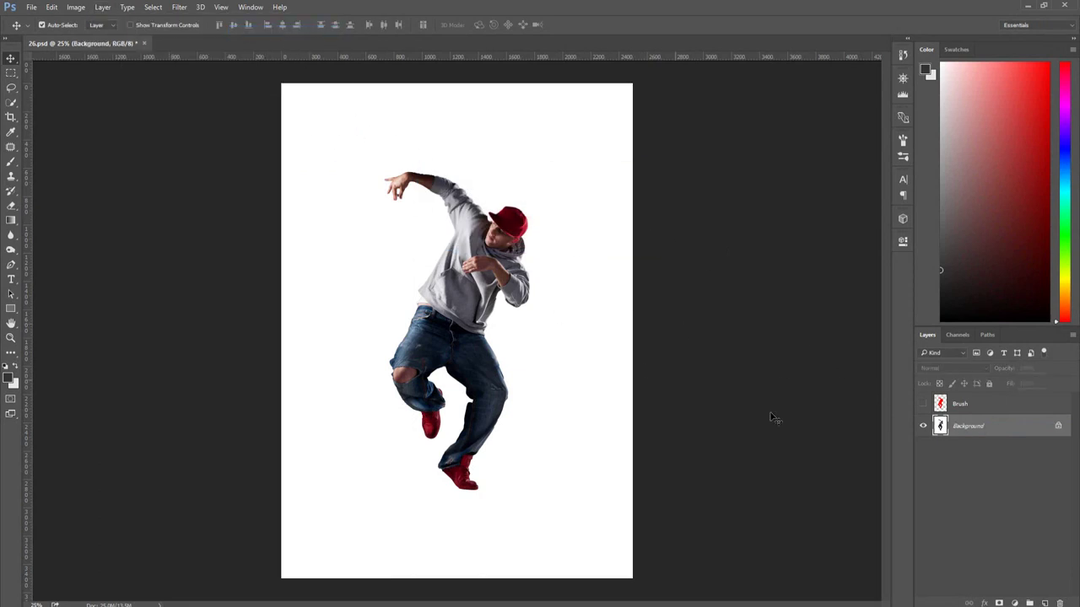
click(76, 7)
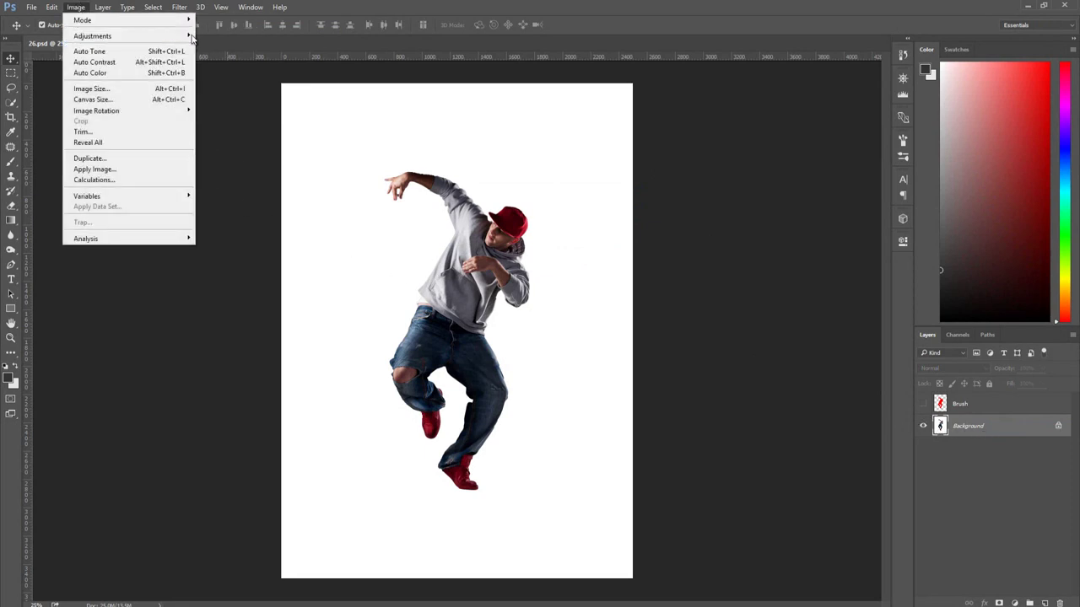
mouse_move(83, 19)
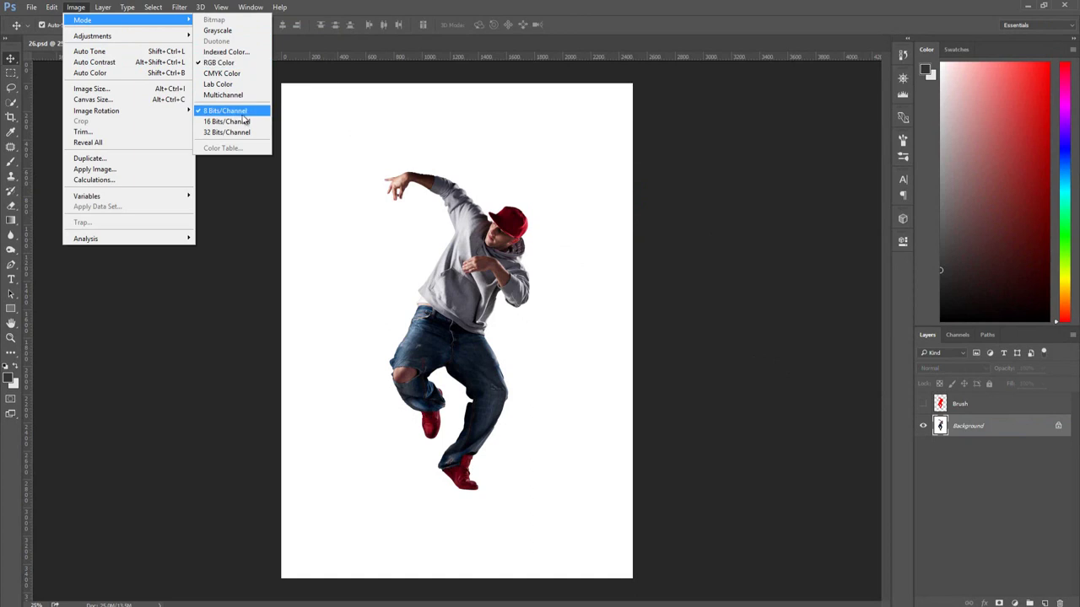
click(331, 9)
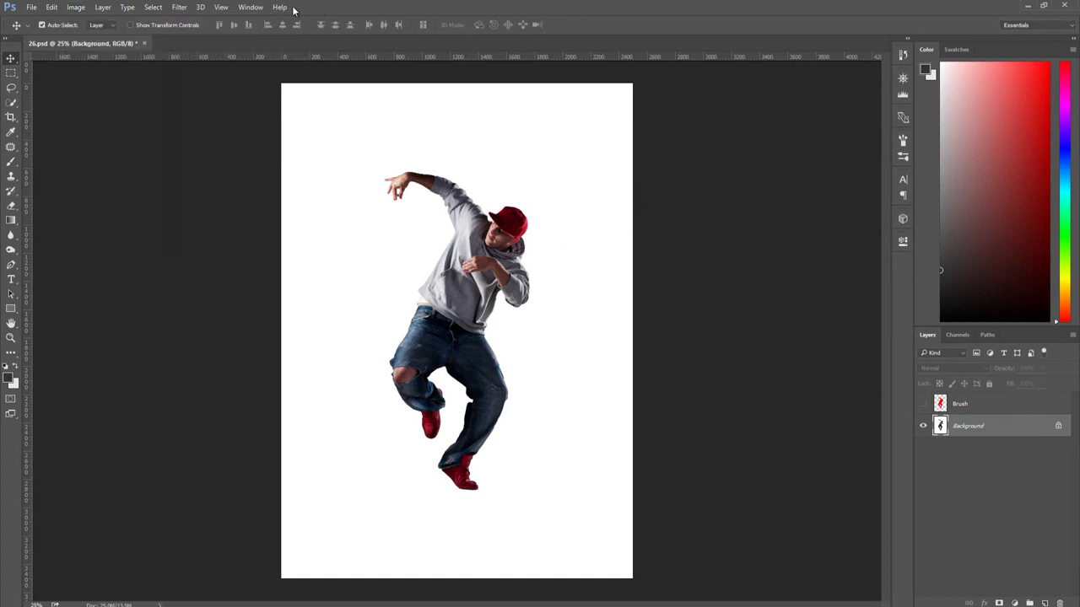
Step: Show the Actions panel and load the Ice Maker action set from its .atn file
click(251, 6)
click(272, 102)
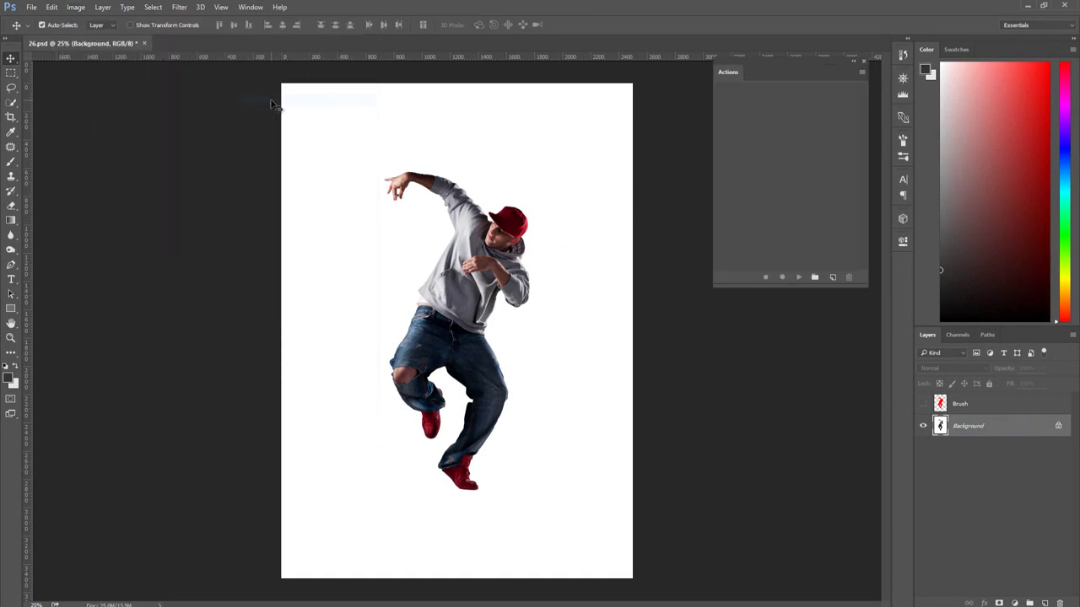
drag(773, 59, 771, 80)
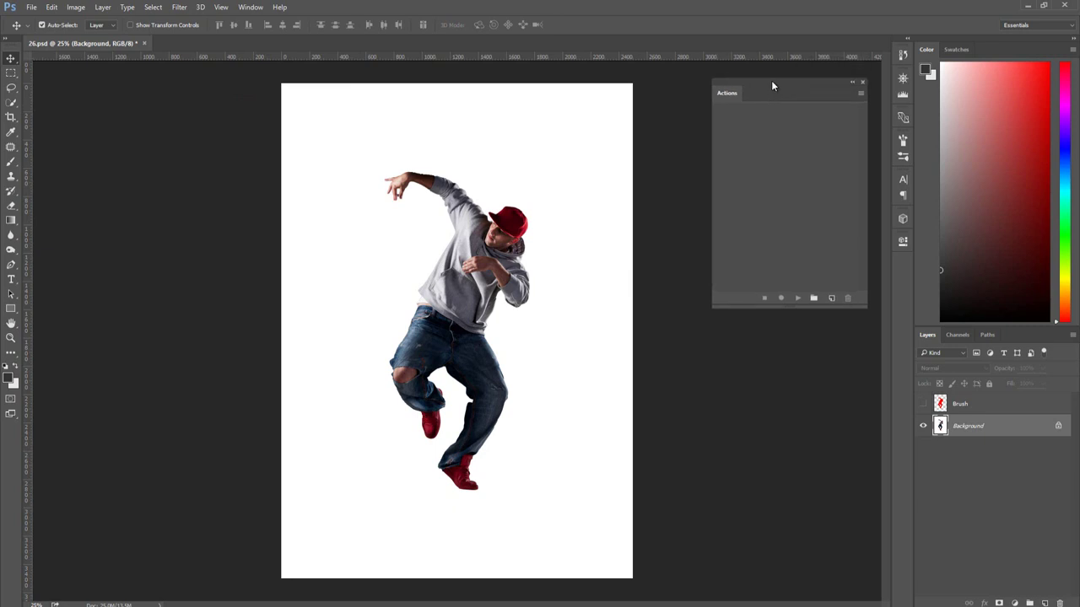
click(860, 94)
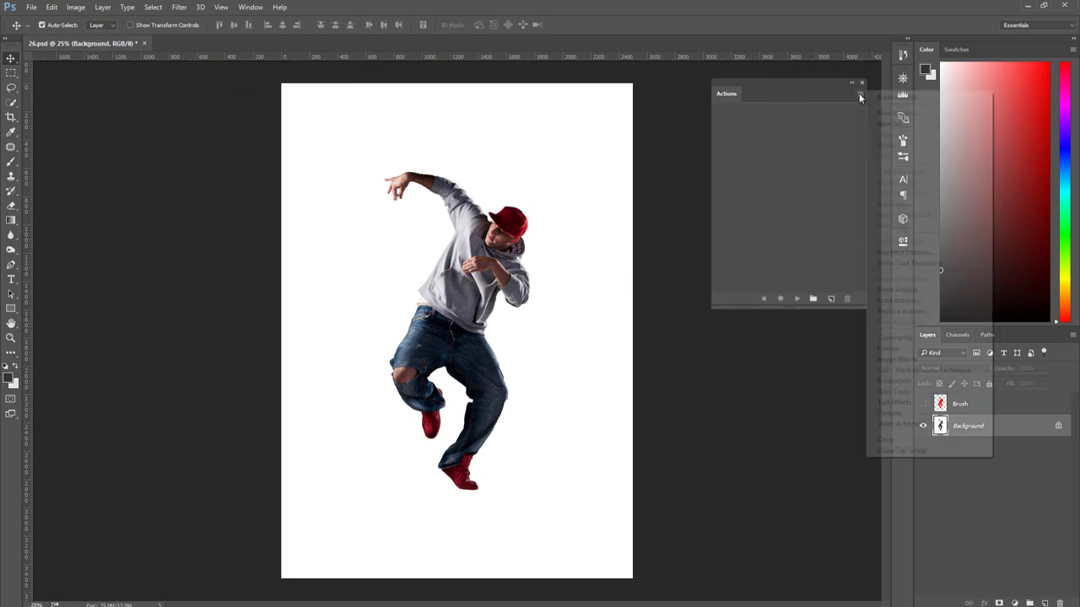
click(898, 301)
double_click(166, 82)
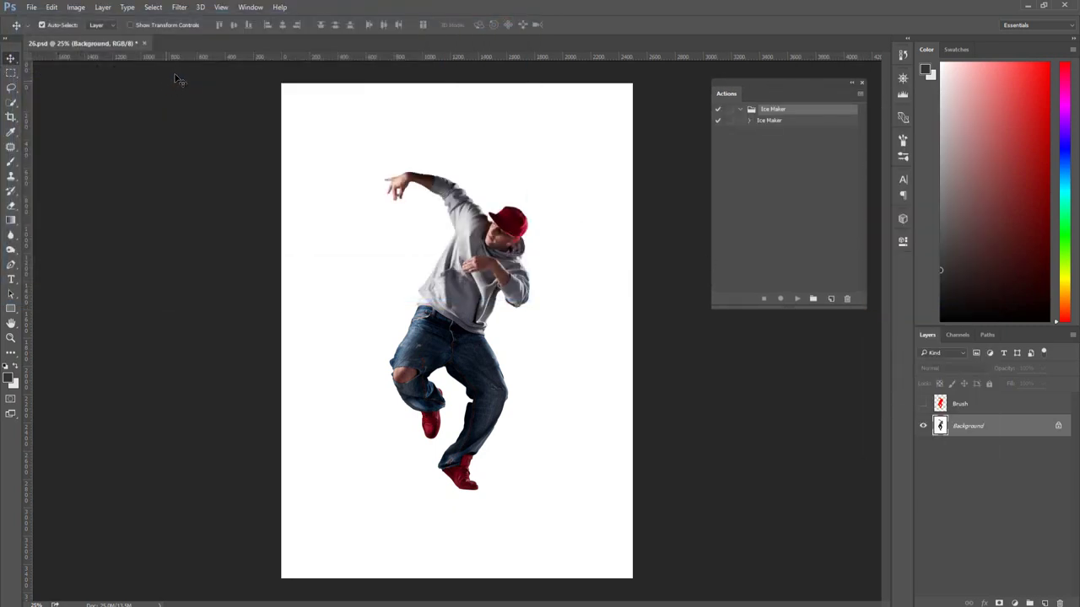
click(52, 7)
mouse_move(64, 340)
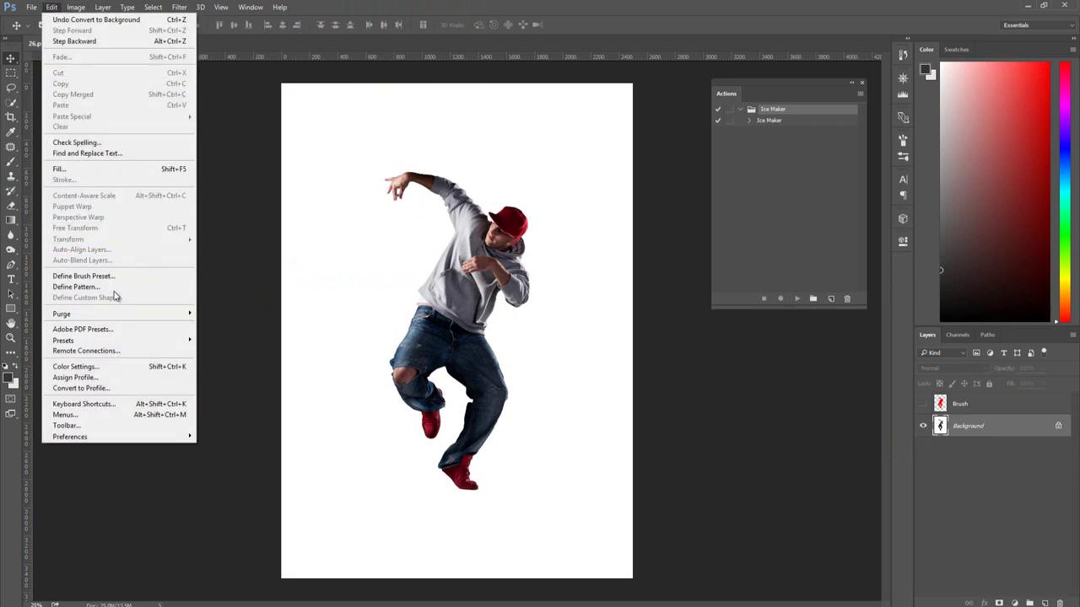
Step: Load Ice Maker Brushes.abr as brush presets through the Preset Manager
click(218, 341)
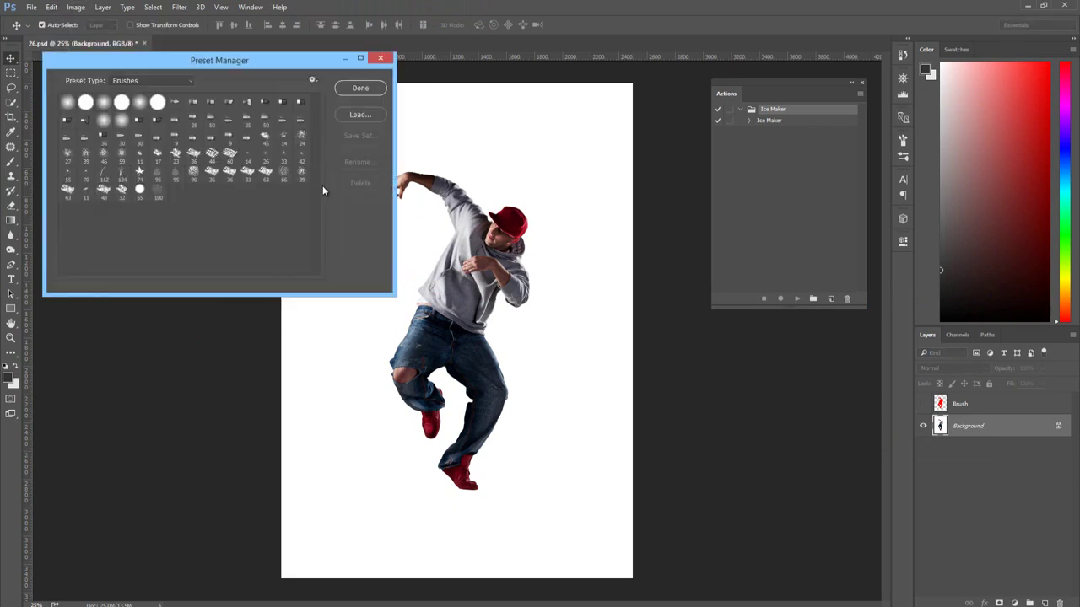
click(353, 114)
double_click(242, 149)
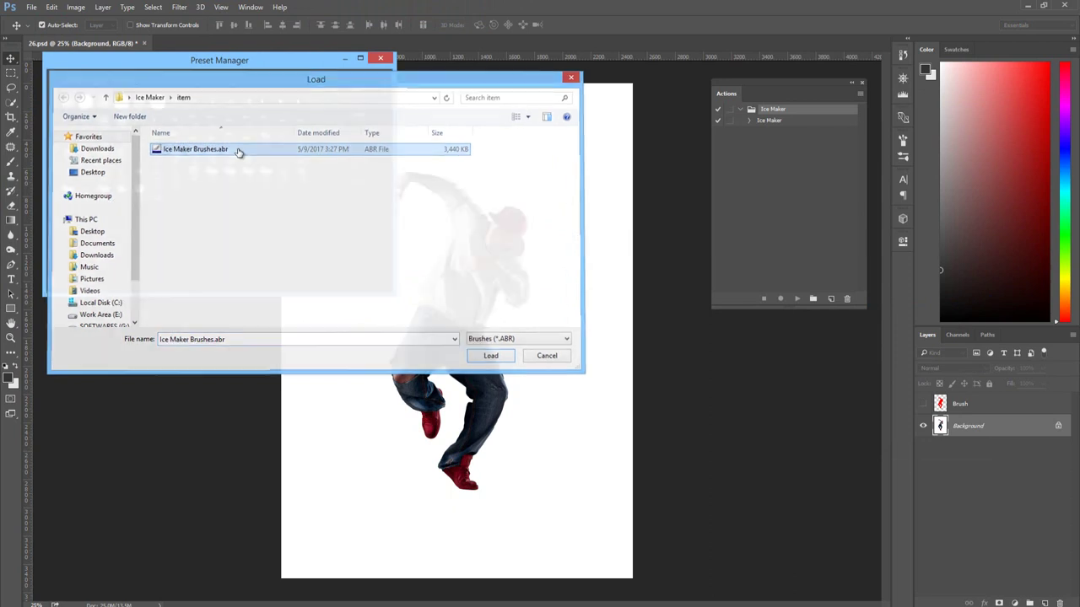
click(359, 89)
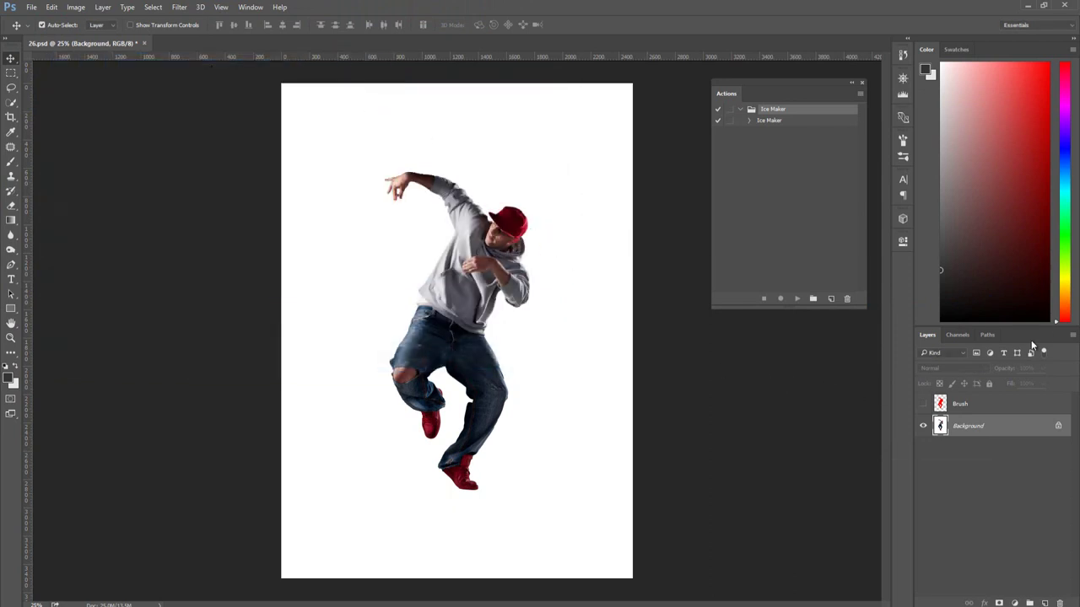
click(1072, 336)
click(978, 580)
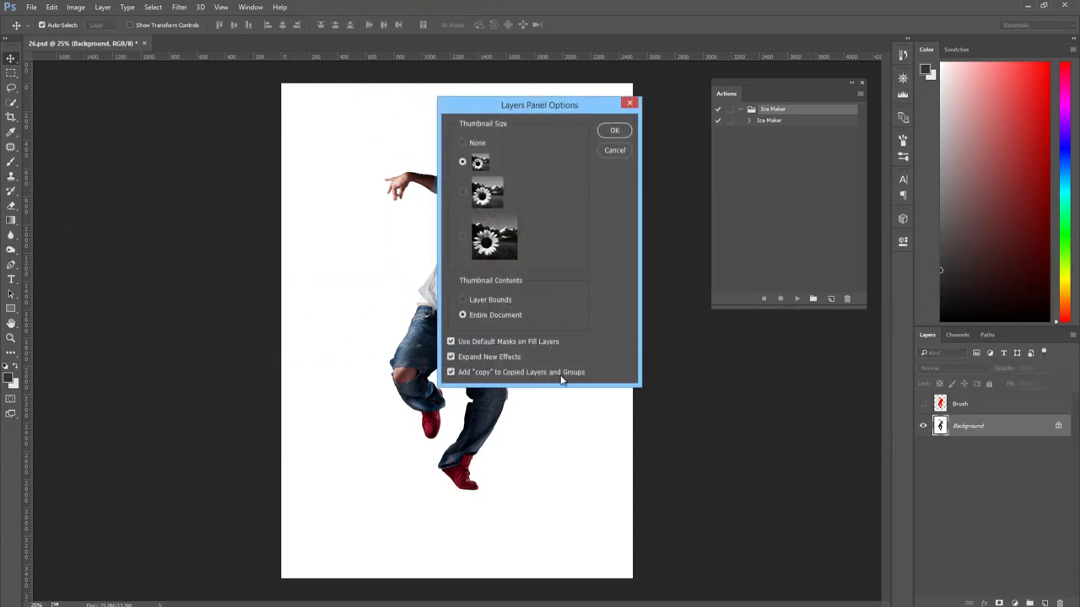
click(613, 131)
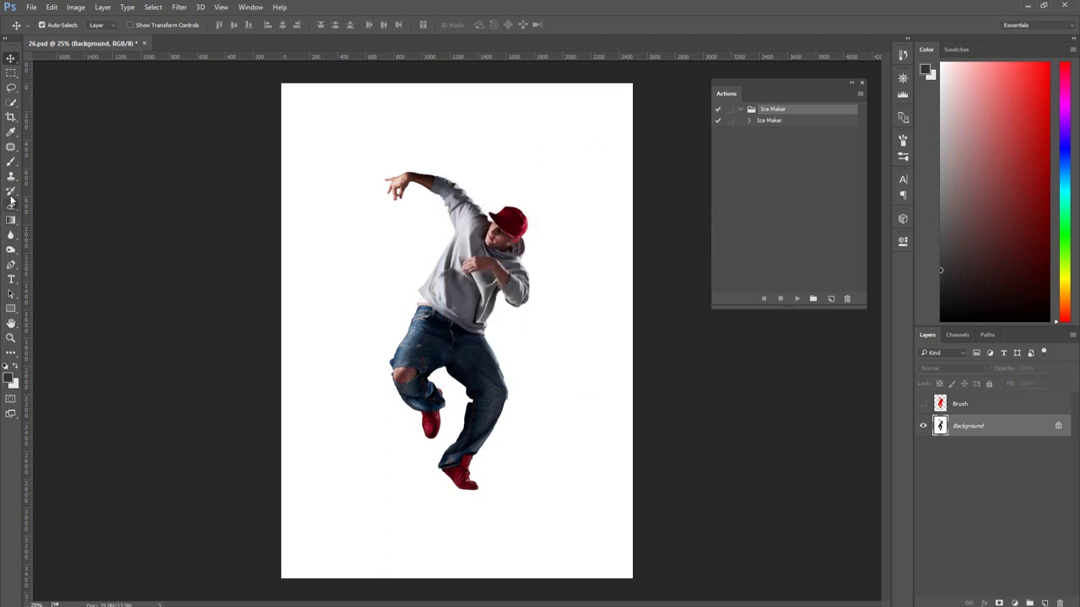
click(11, 161)
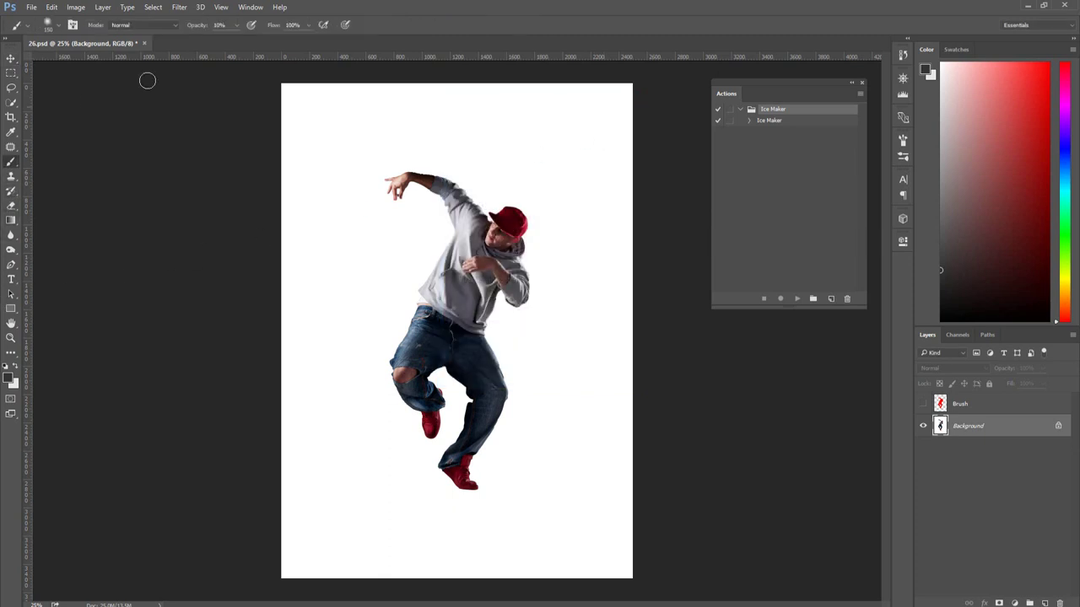
click(237, 26)
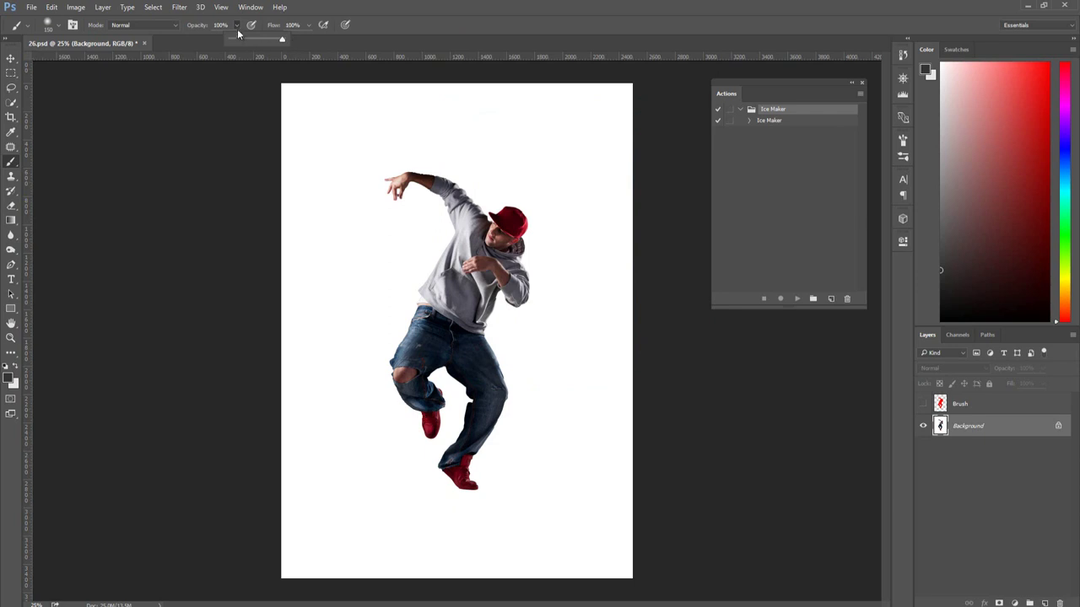
click(264, 30)
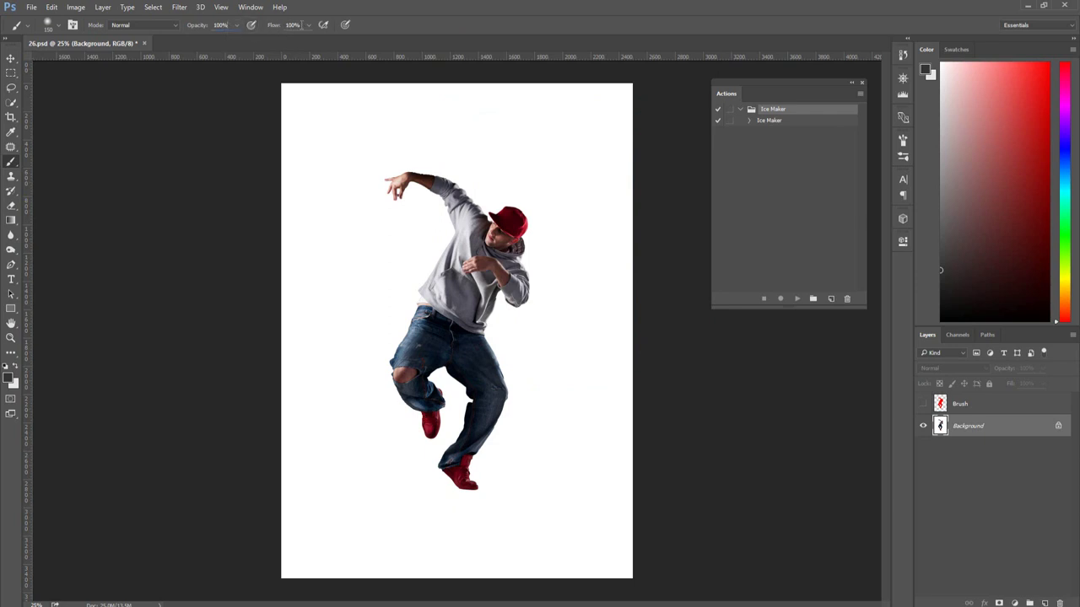
click(9, 60)
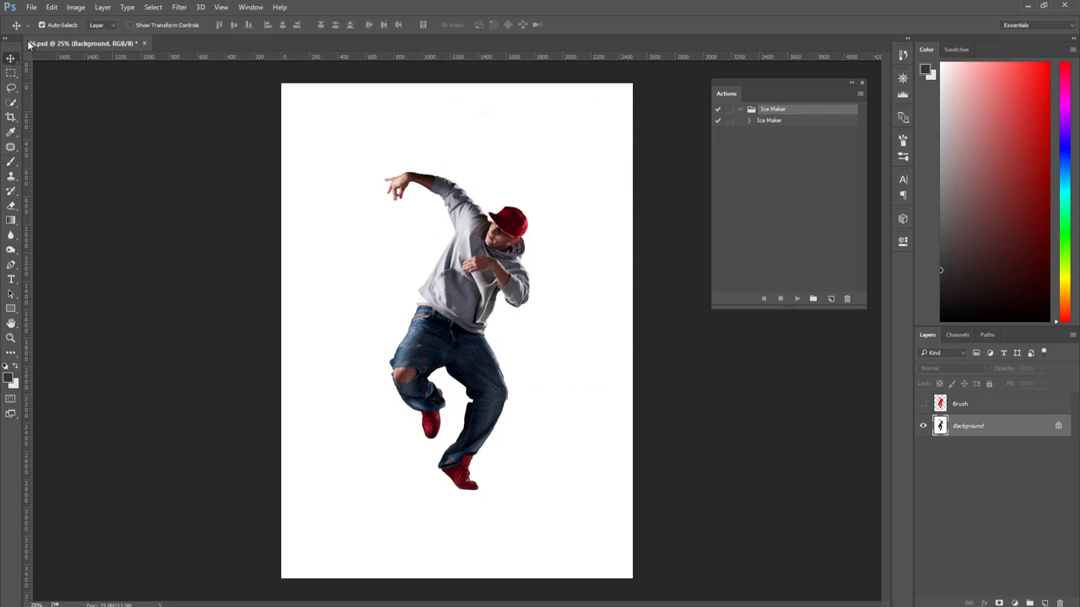
click(75, 7)
Step: Keep the 2500 x 3500 px image size, show the red Brush silhouette, and select Ice Maker
click(88, 90)
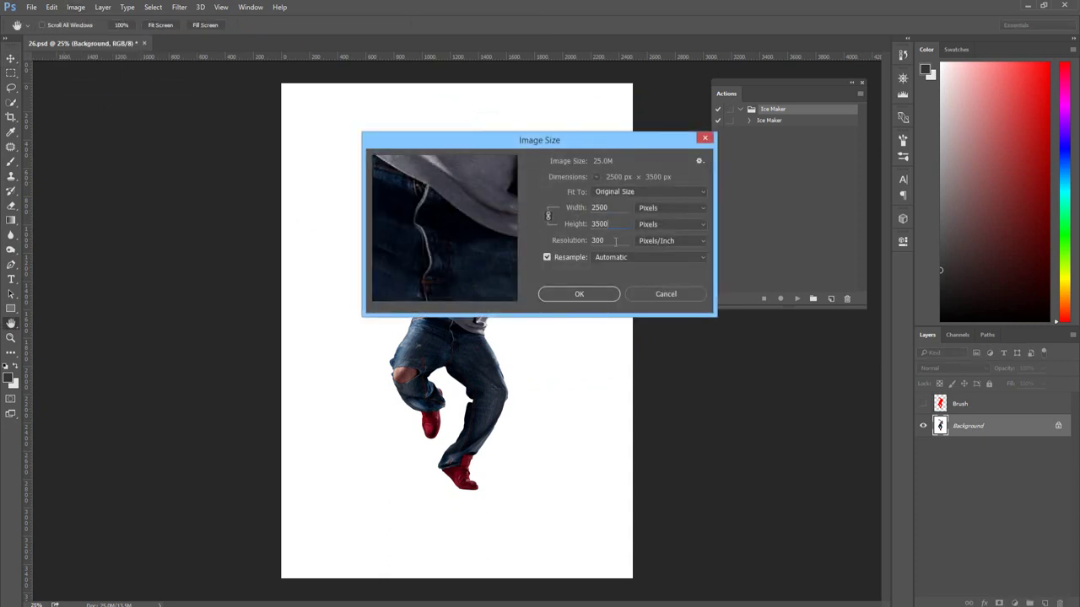
click(578, 294)
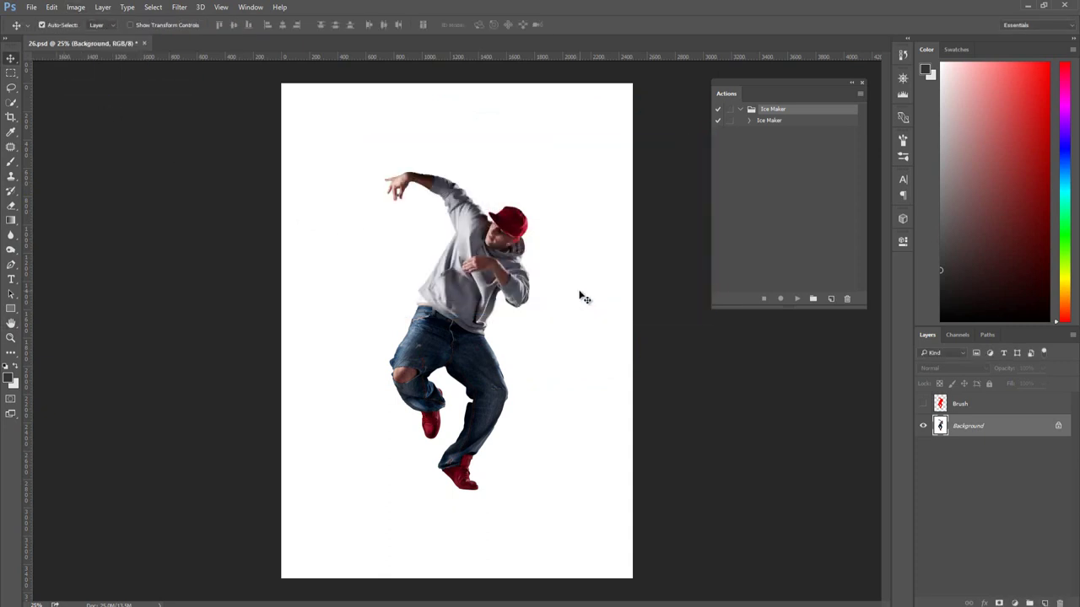
click(963, 411)
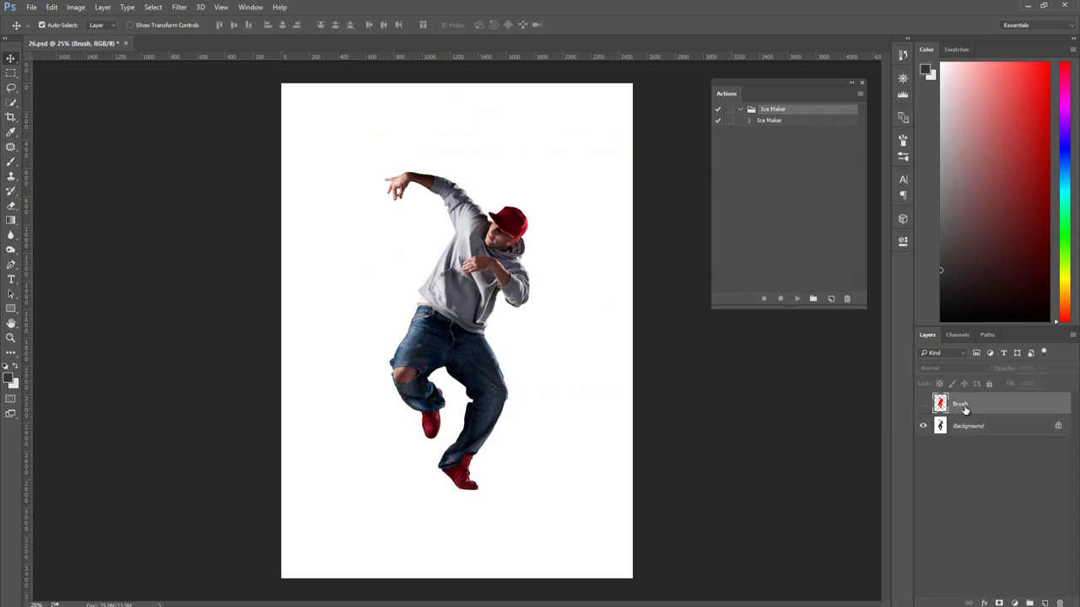
click(923, 404)
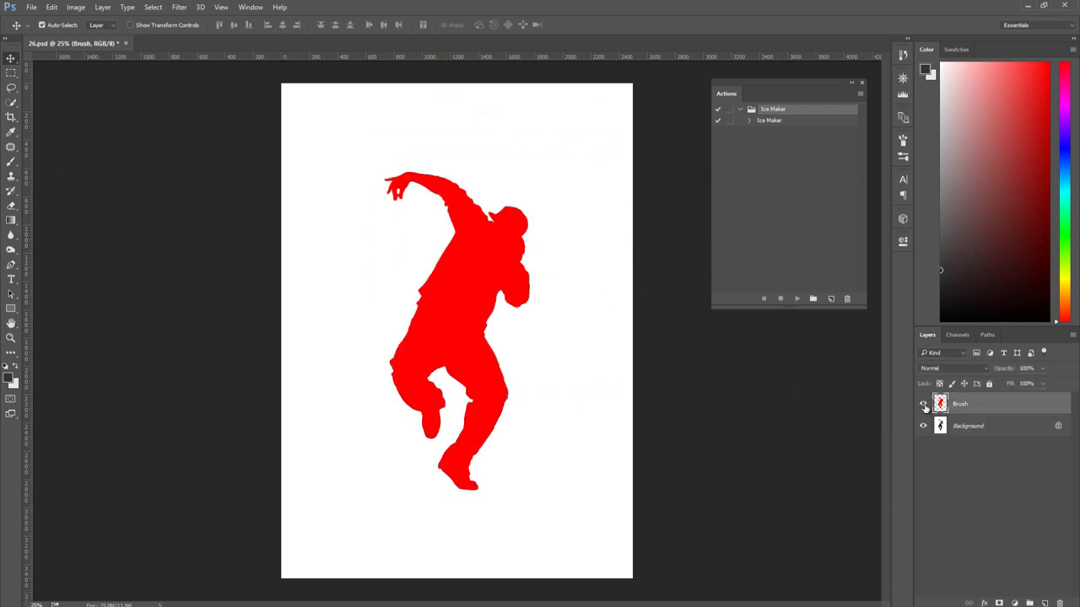
click(923, 404)
click(923, 405)
click(763, 121)
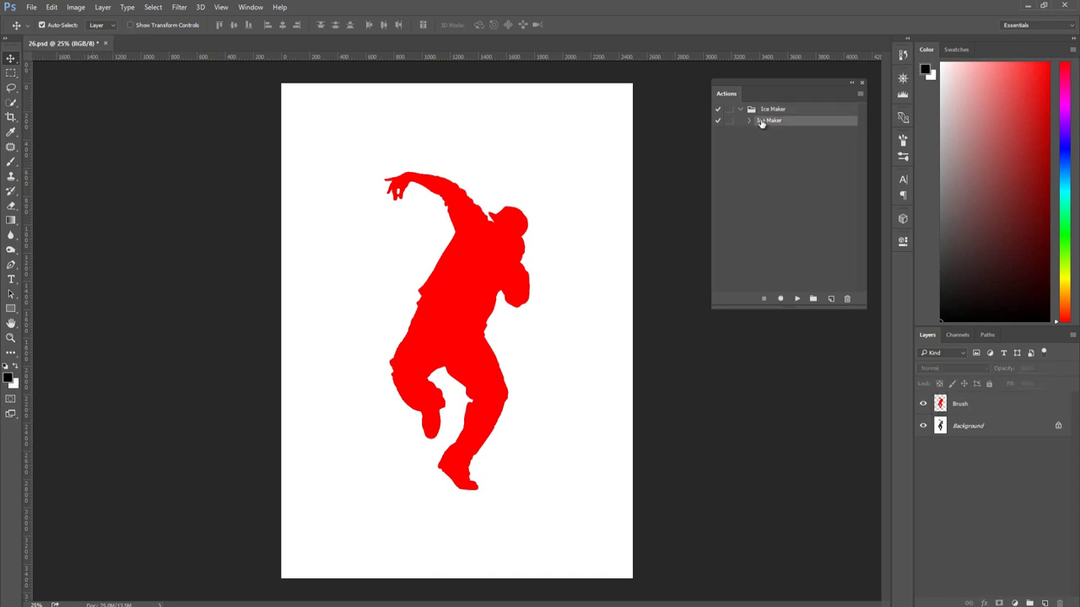
Step: Play the Ice Maker action, then zoom in on the icy dancer with the Move tool
click(796, 299)
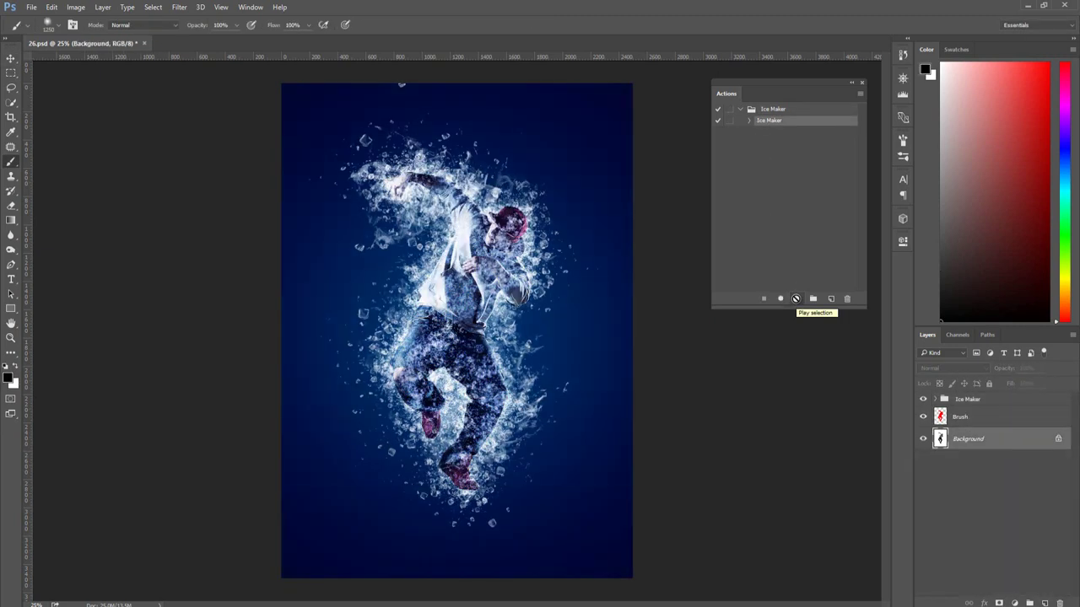
click(9, 60)
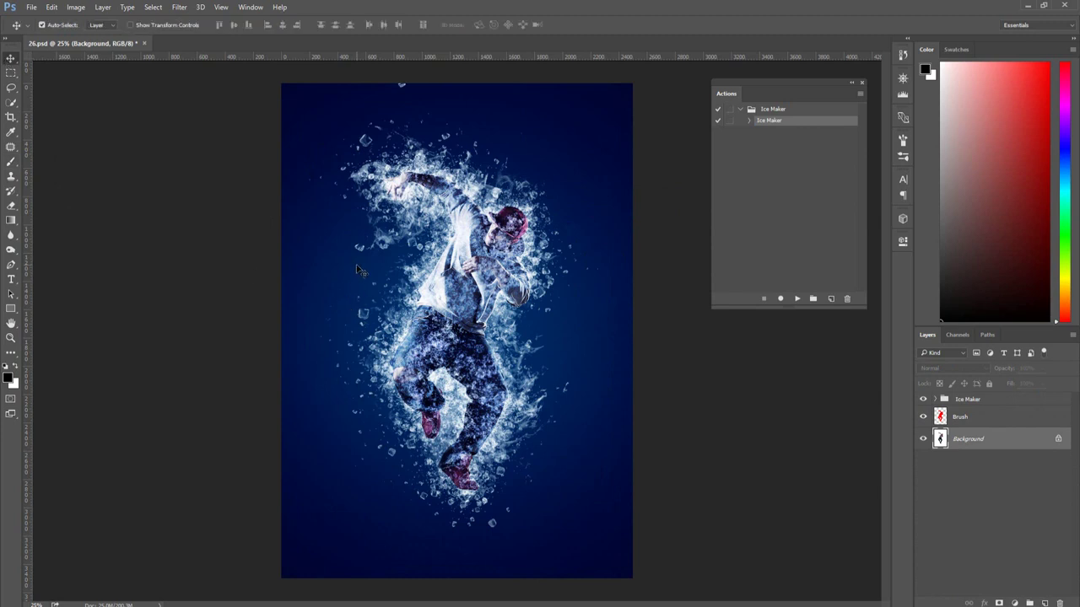
drag(429, 293, 487, 296)
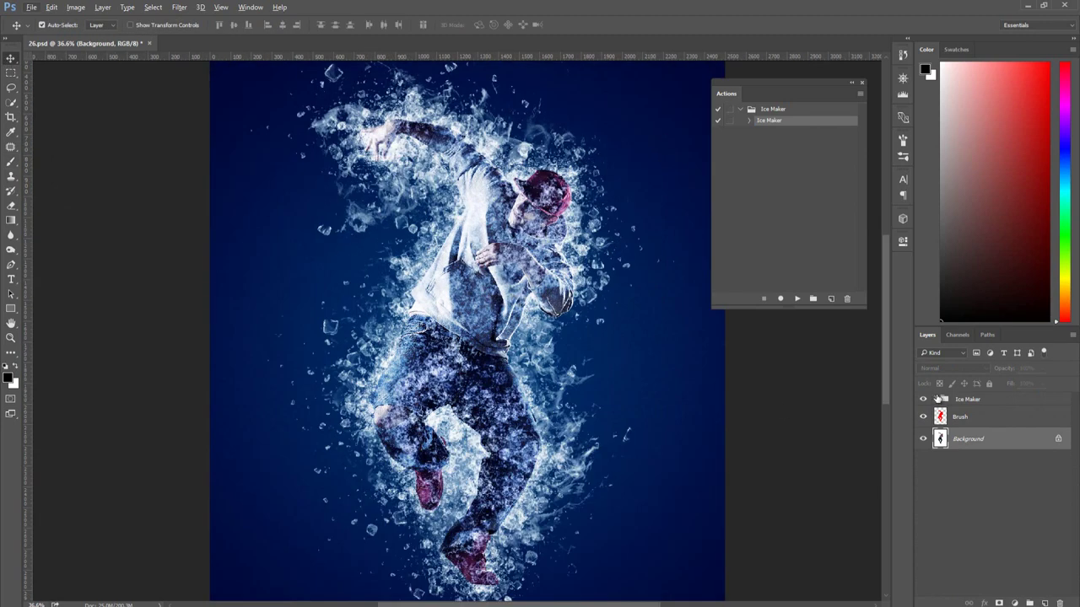
Step: Expand the Ice Maker group and select the ice effect 1 layer mask
click(937, 399)
scroll(1003, 467, down, 2)
scroll(1003, 467, down, 2)
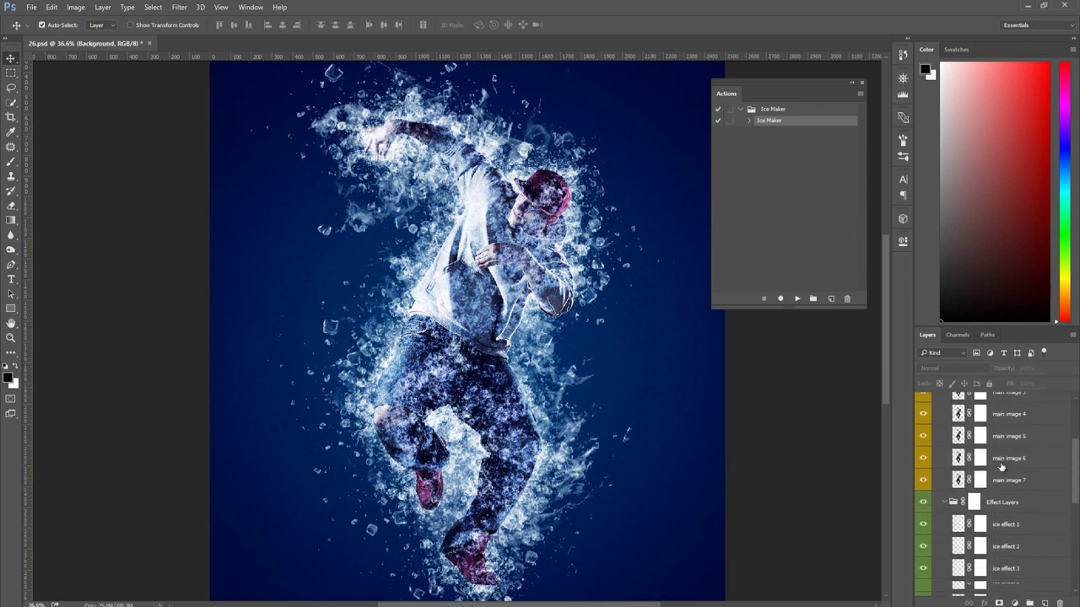
scroll(1003, 467, down, 2)
scroll(1003, 466, down, 2)
scroll(1003, 467, down, 1)
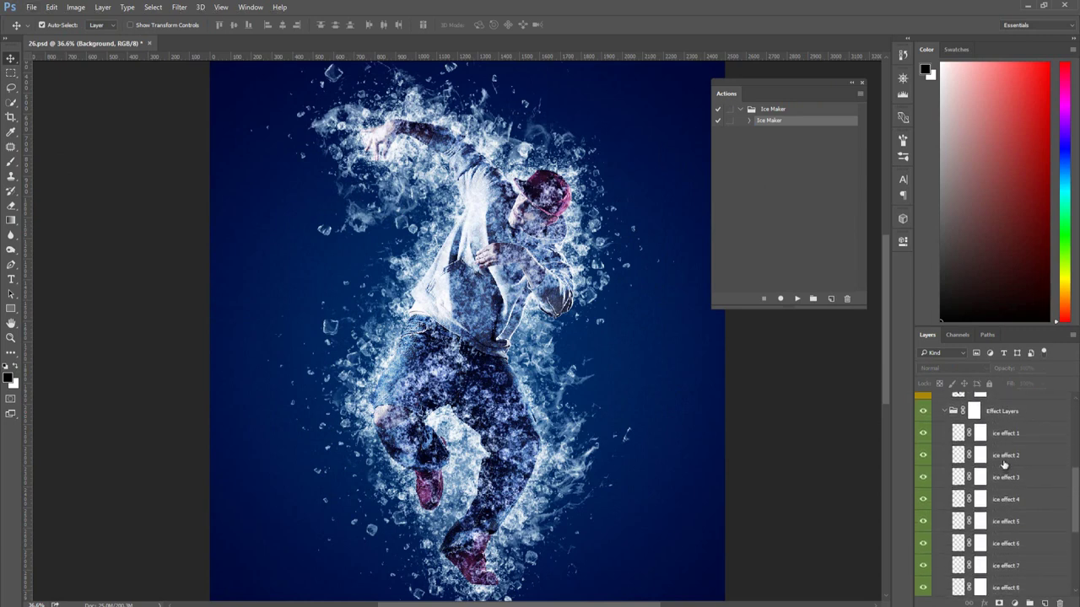
click(980, 433)
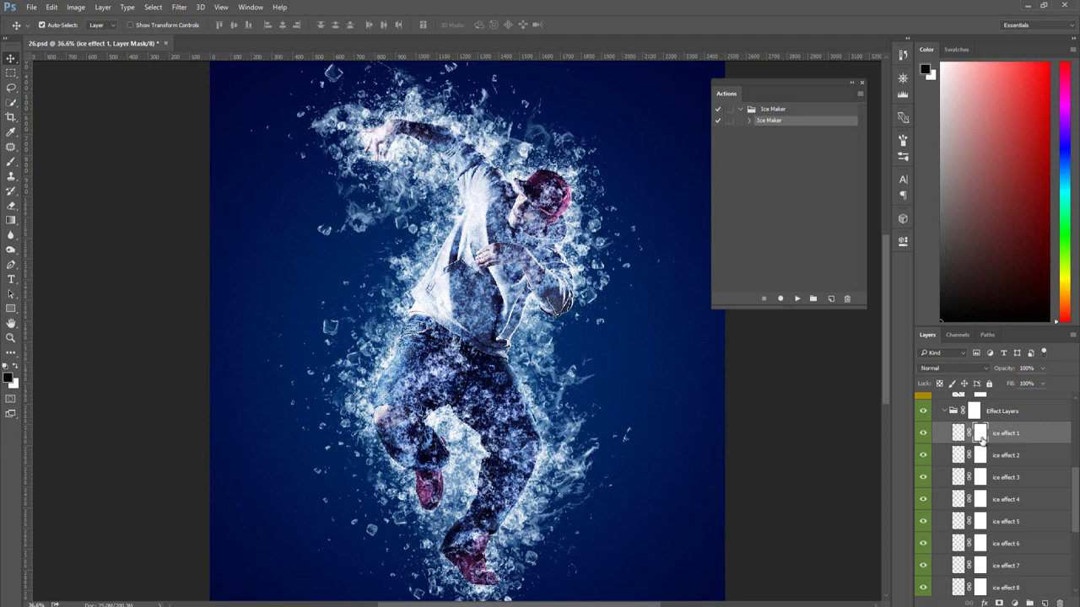
Step: Set the Brush tool to 162 px with black as the paint colour
click(11, 161)
right_click(415, 249)
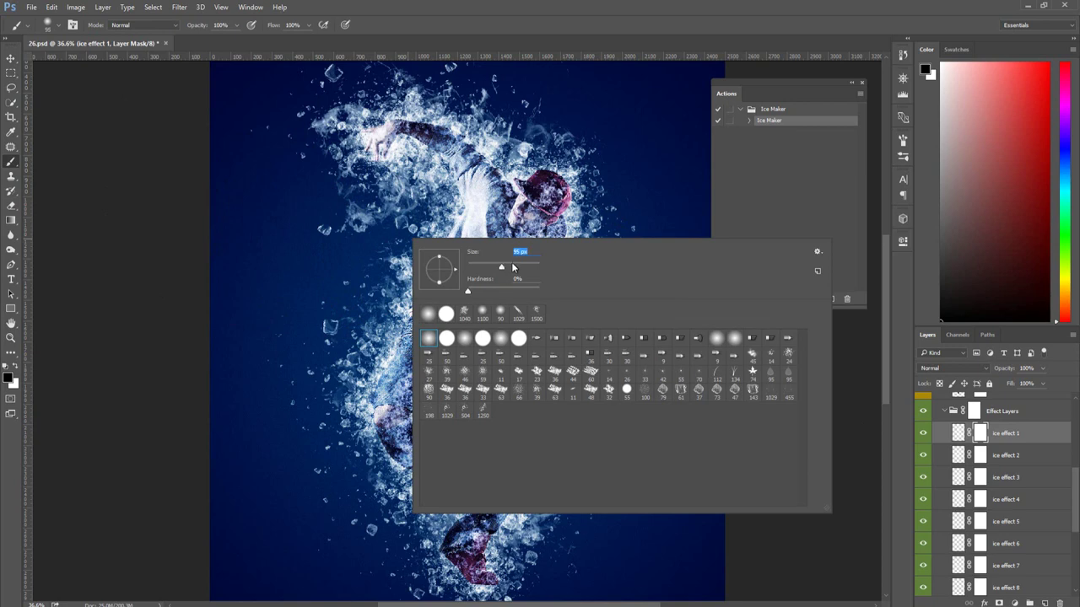
drag(512, 266, 514, 267)
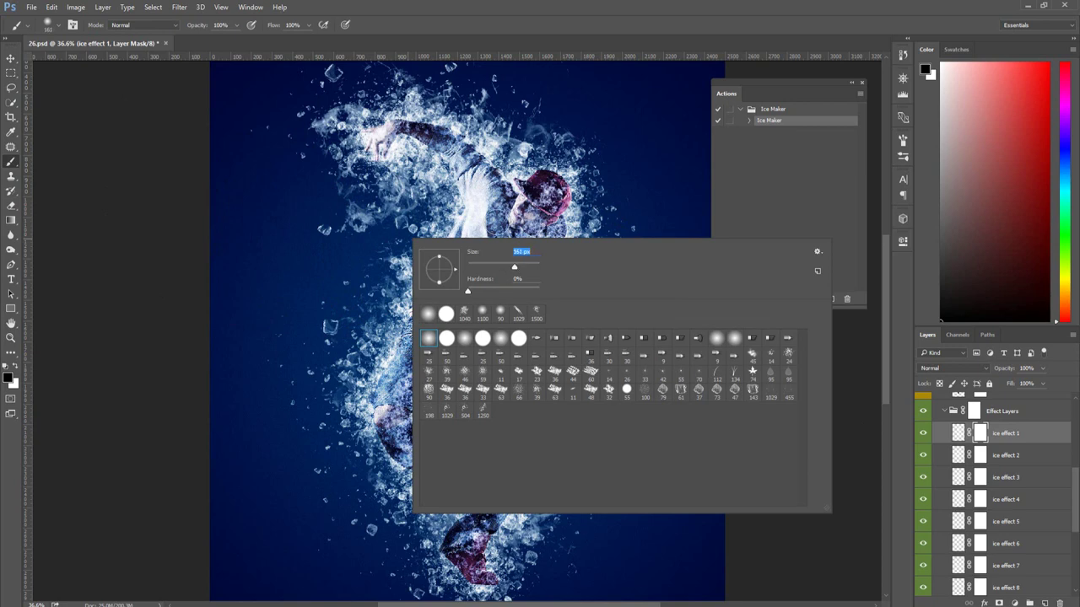
click(10, 370)
click(13, 368)
click(15, 370)
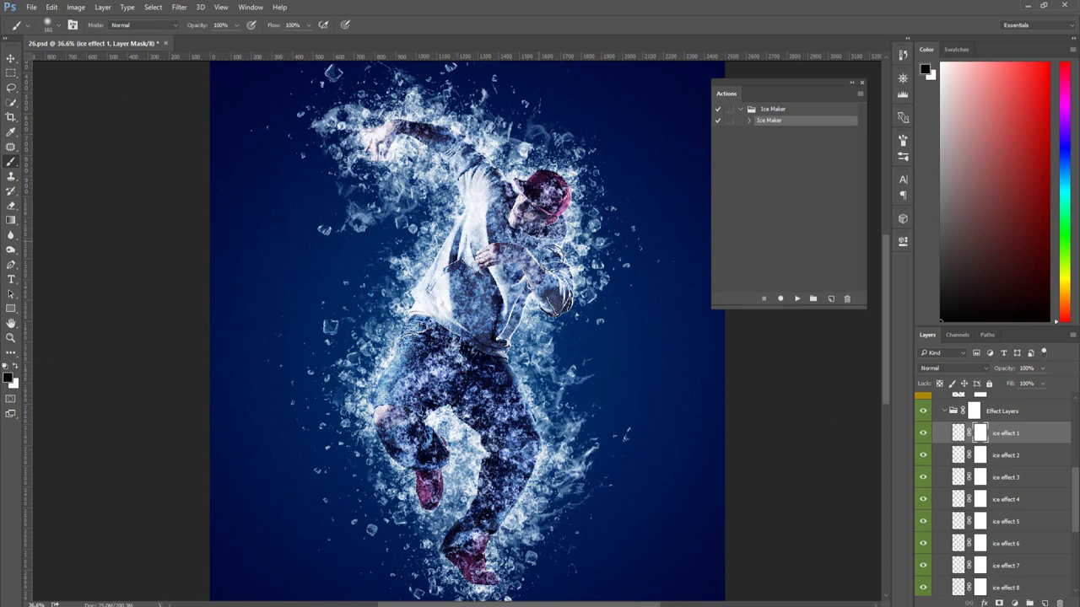
Step: Step through the ice effect 2–4 masks, painting small black marks near the hat
click(980, 456)
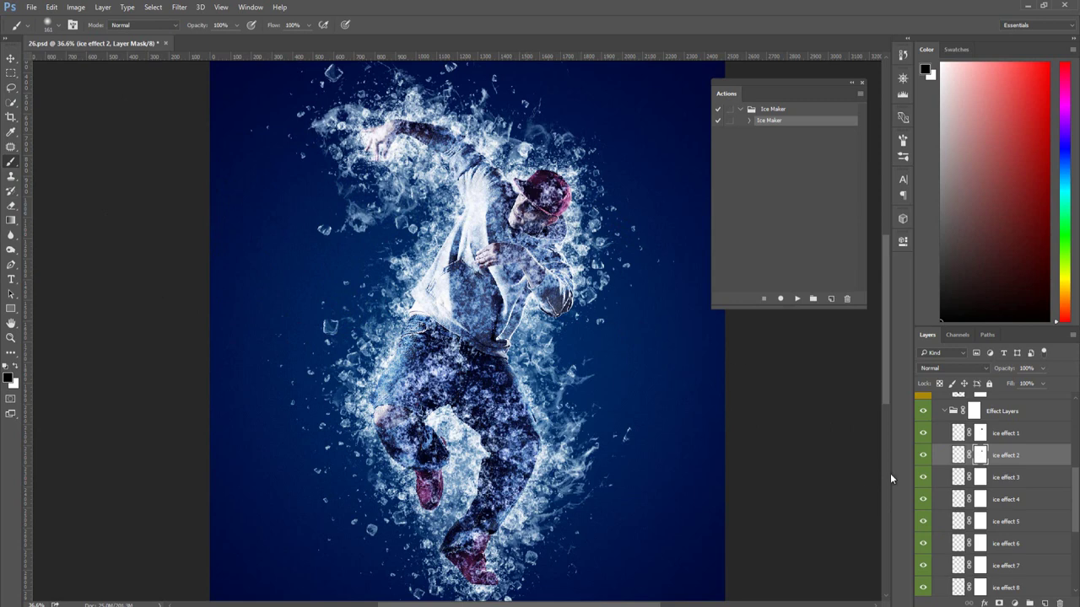
click(980, 477)
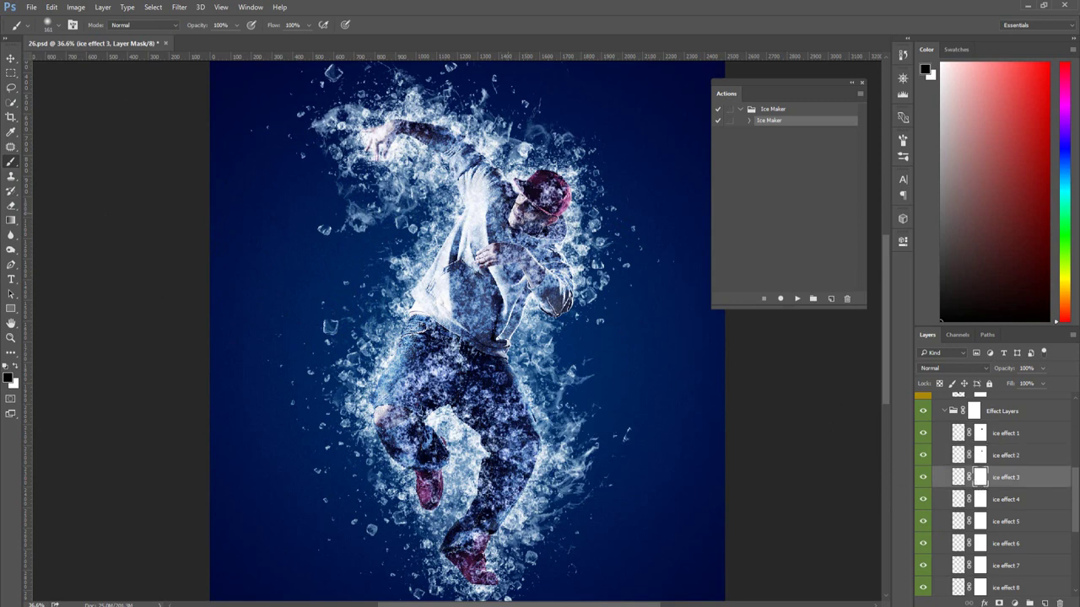
drag(516, 196, 554, 195)
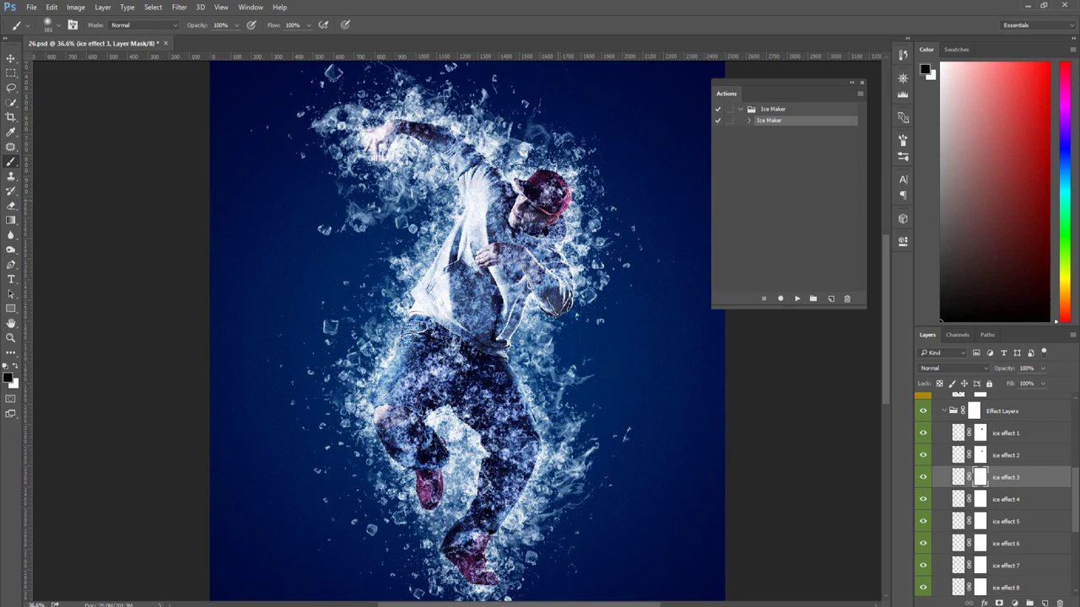
click(980, 499)
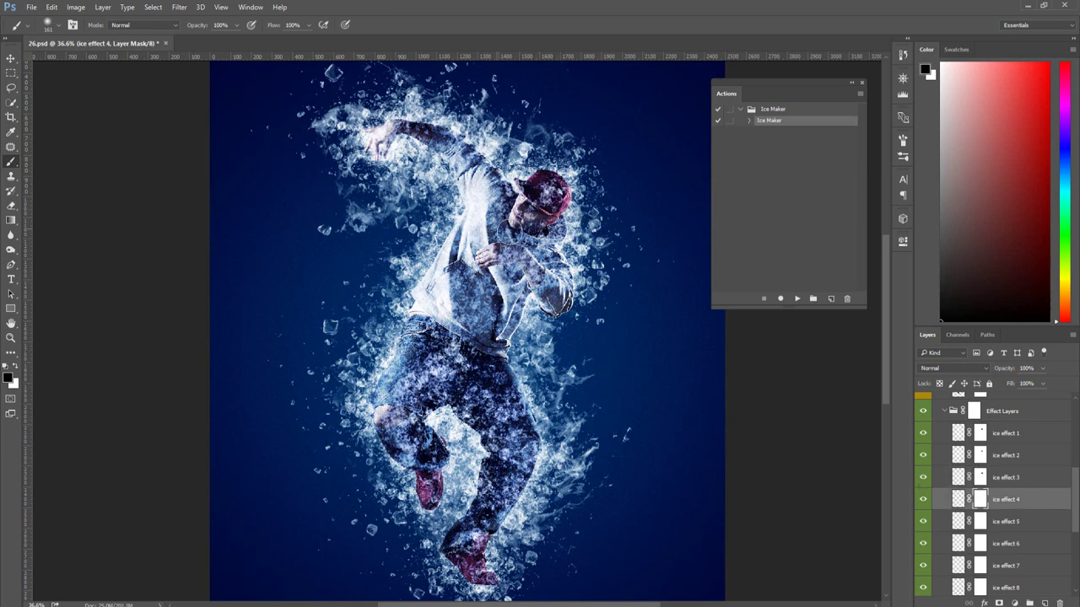
drag(534, 232, 536, 224)
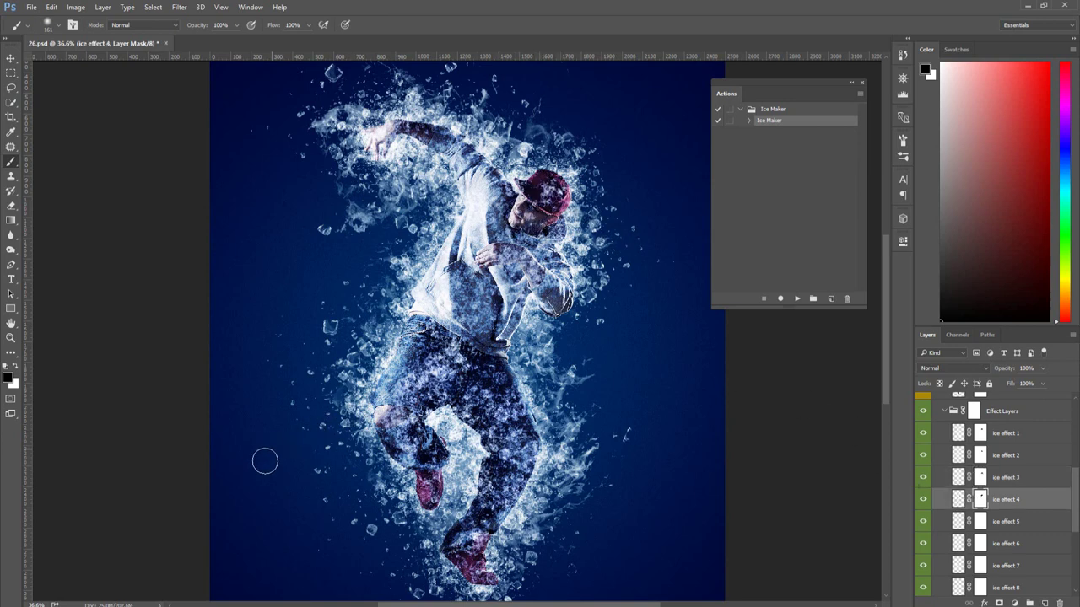
scroll(974, 471, up, 2)
scroll(982, 463, up, 2)
scroll(990, 453, up, 2)
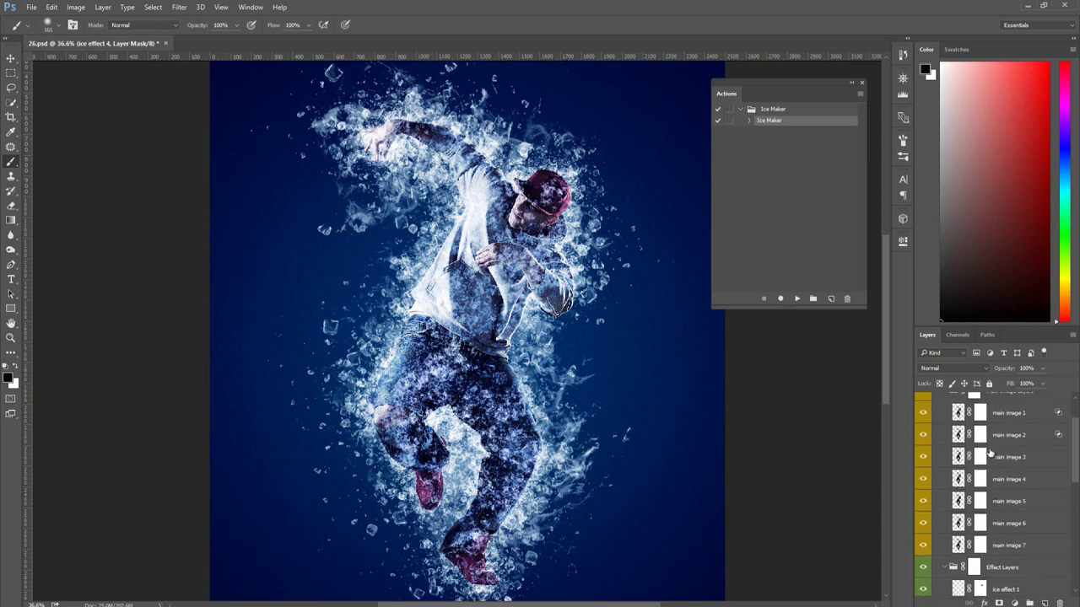
click(980, 436)
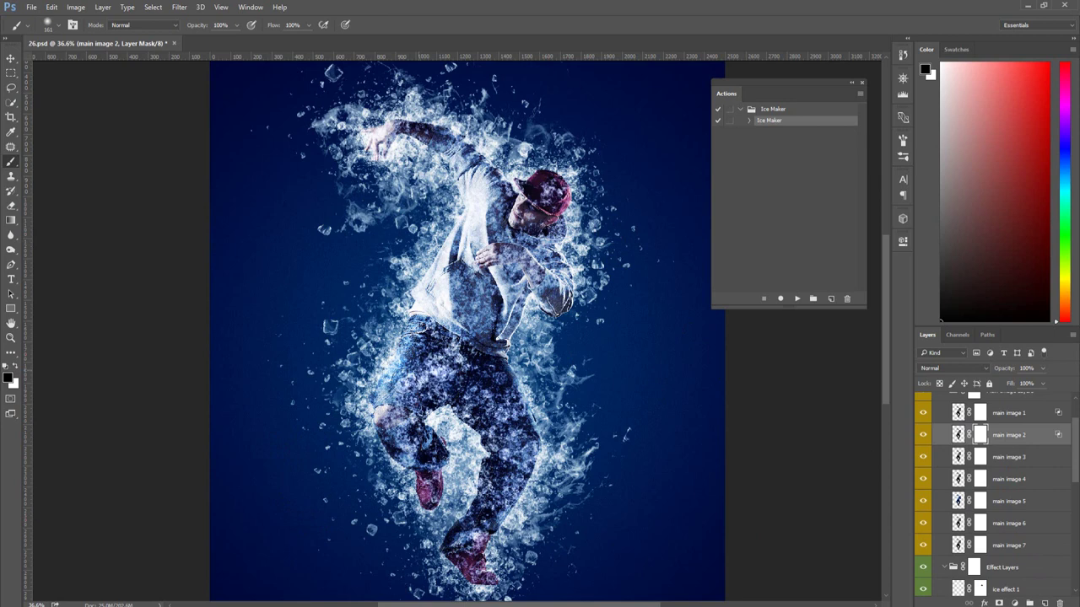
click(463, 369)
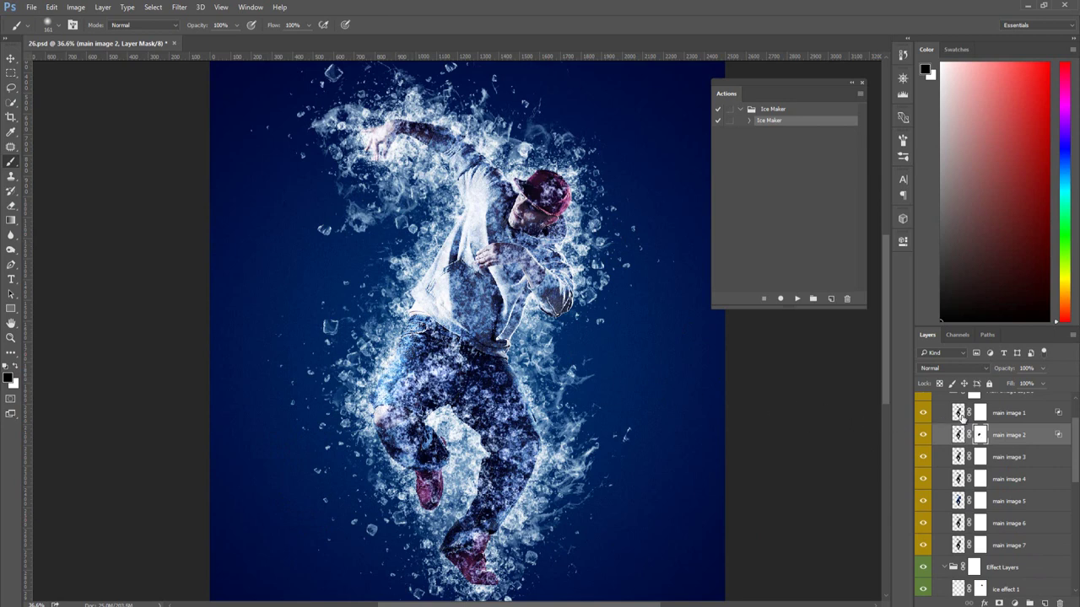
click(980, 415)
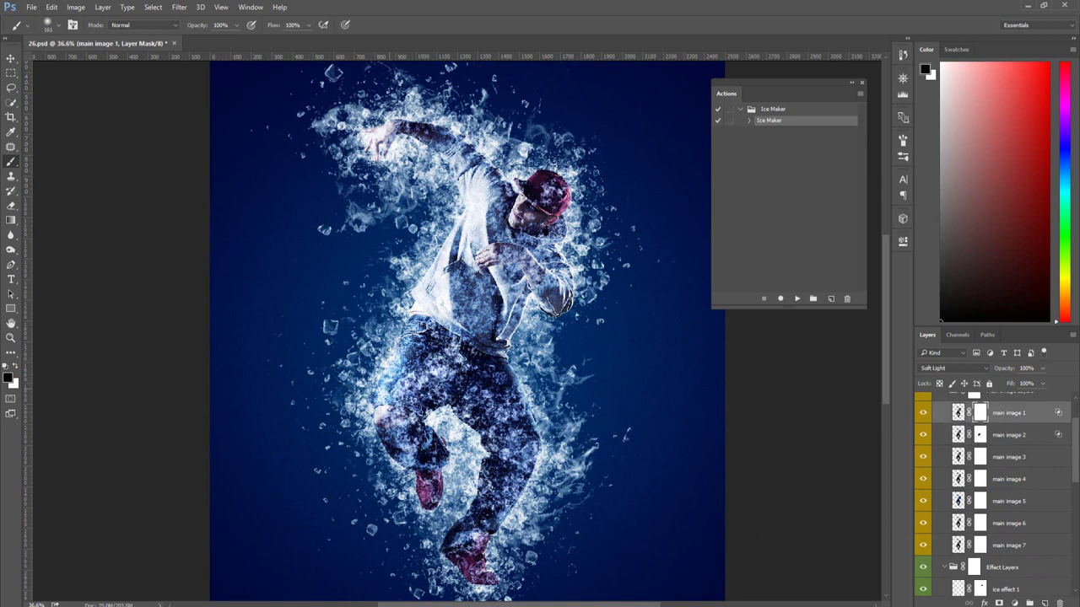
drag(384, 374, 390, 405)
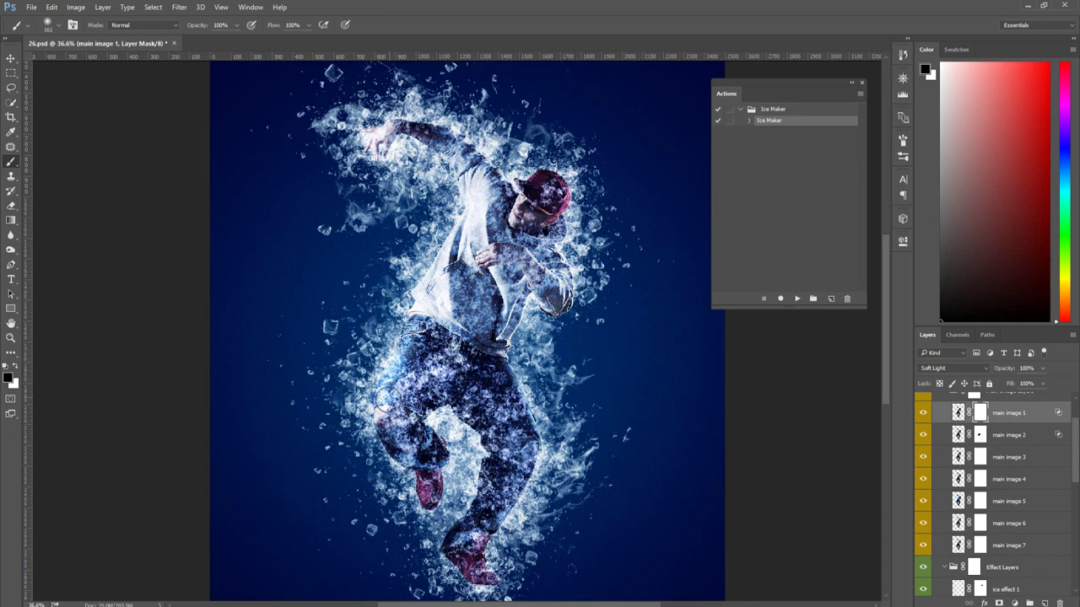
click(979, 457)
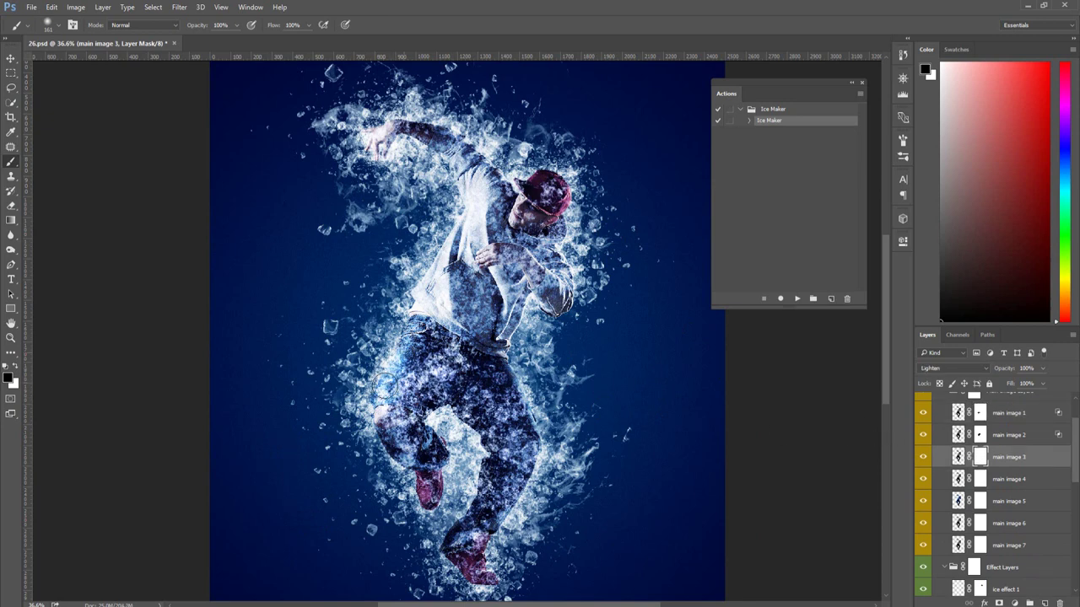
drag(384, 382, 389, 392)
click(979, 479)
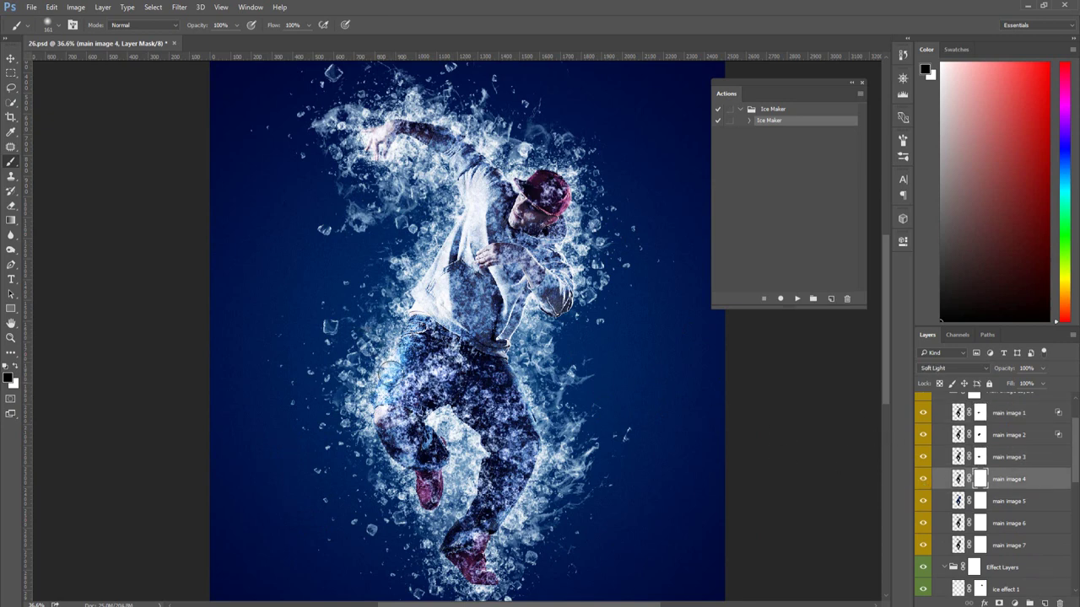
drag(451, 376, 405, 395)
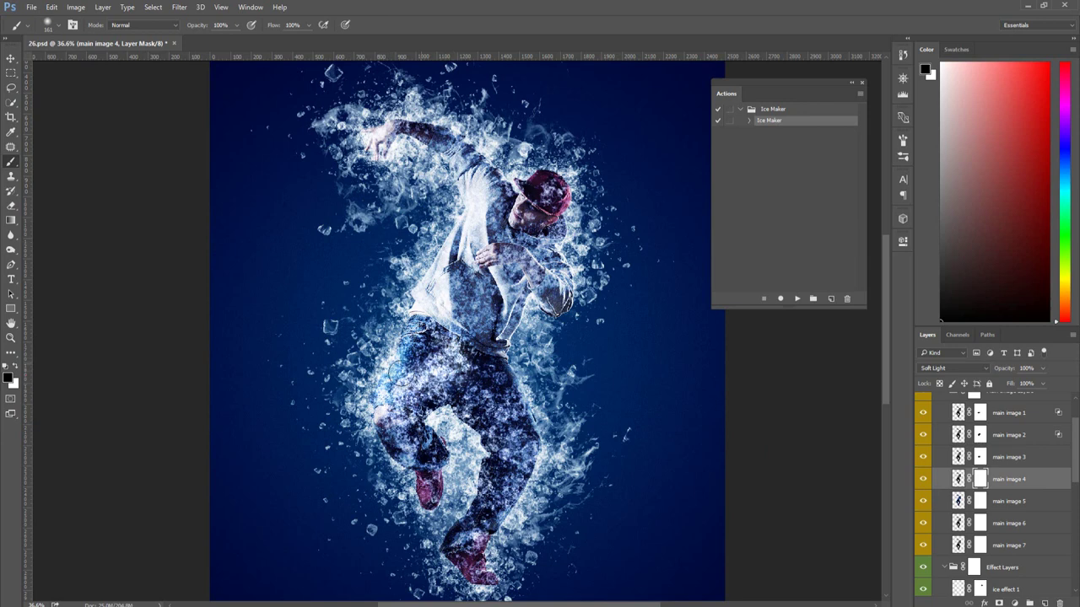
click(980, 501)
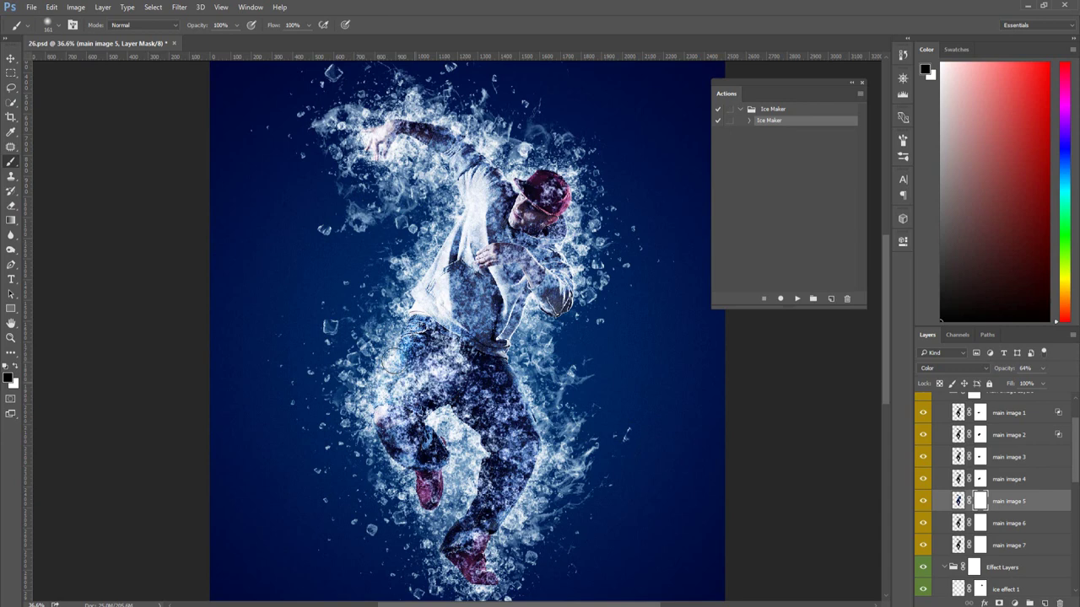
click(979, 525)
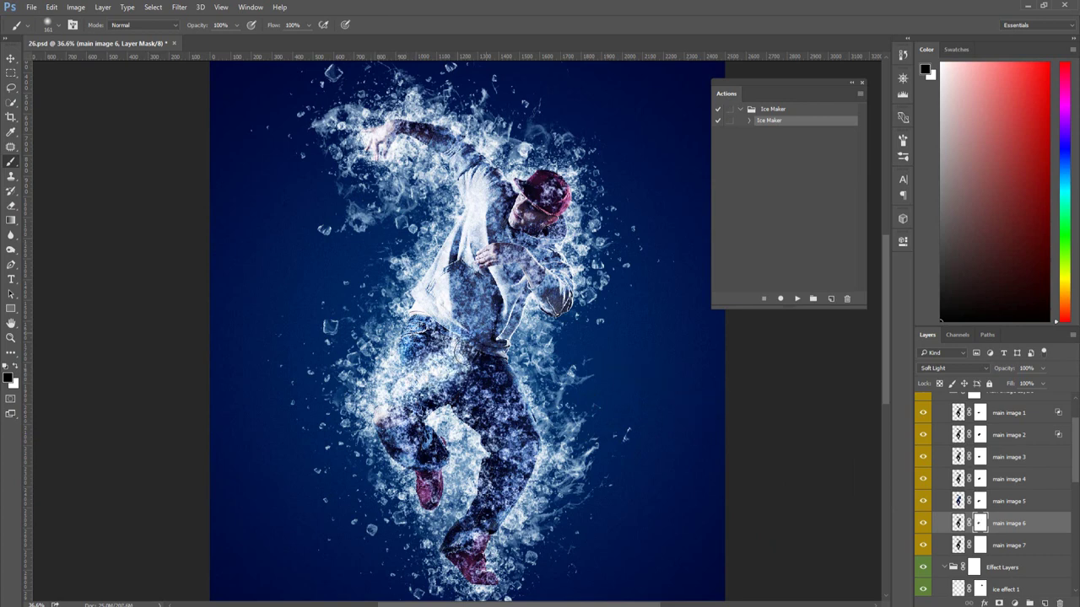
click(977, 546)
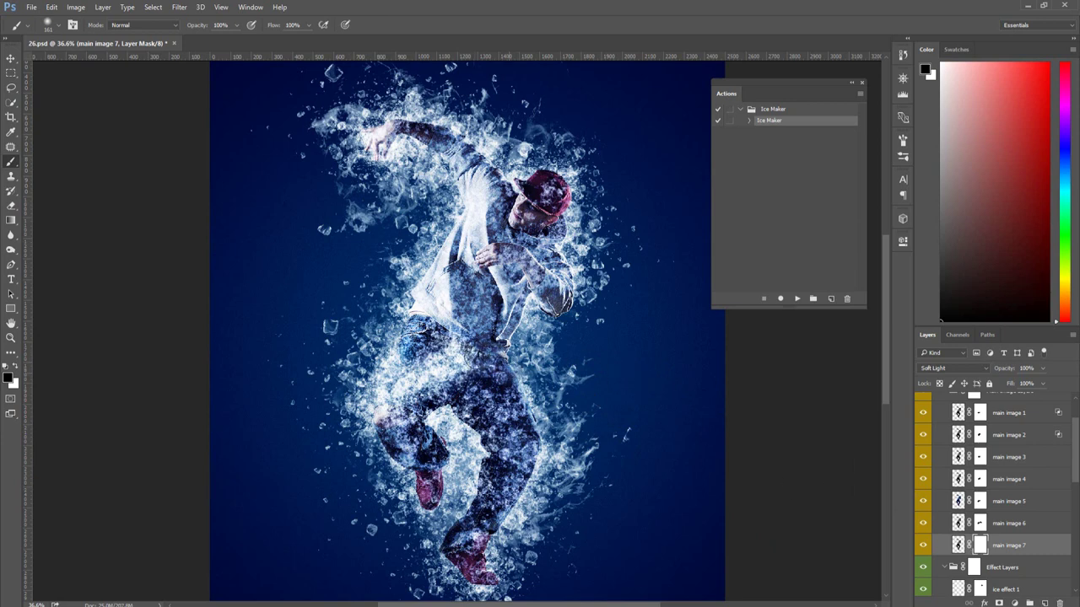
click(11, 60)
scroll(548, 379, up, 1)
scroll(544, 371, up, 1)
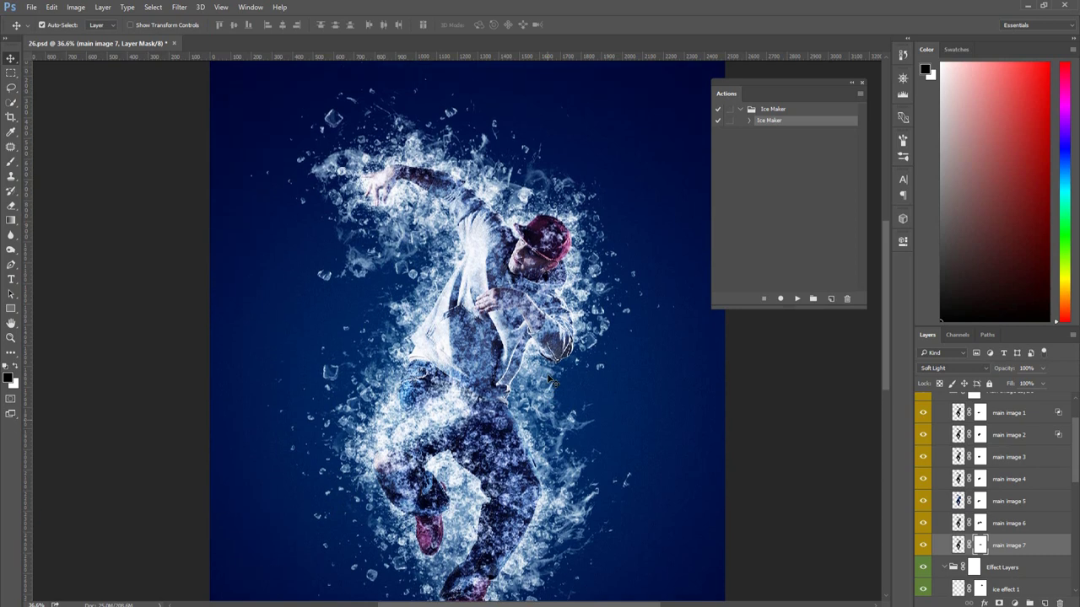
scroll(540, 363, up, 1)
scroll(531, 346, up, 1)
scroll(532, 344, up, 1)
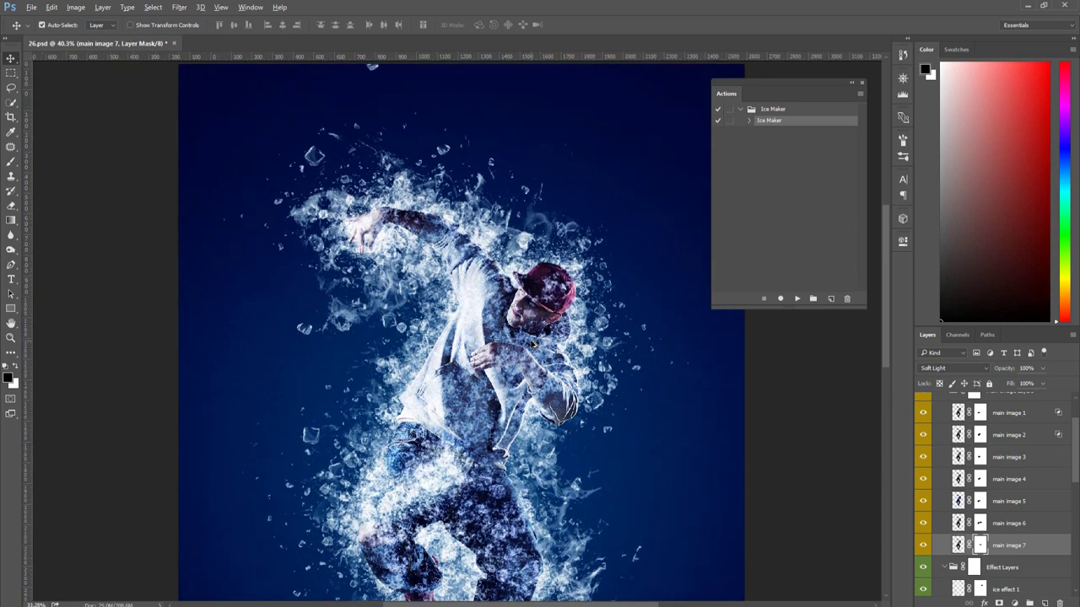
scroll(532, 345, down, 2)
scroll(532, 346, down, 1)
scroll(532, 345, up, 1)
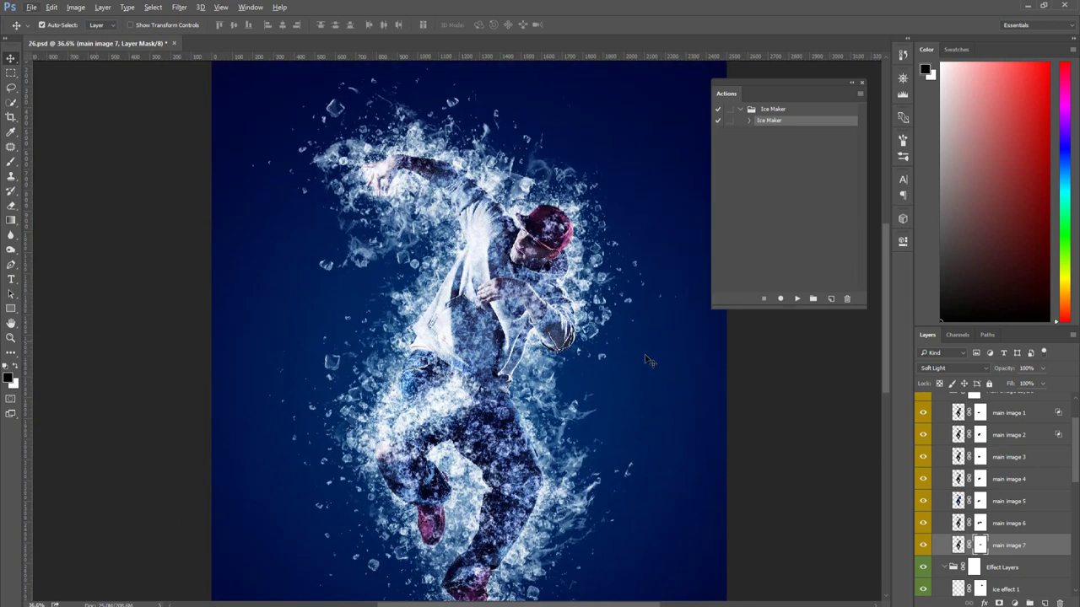
scroll(975, 439, up, 3)
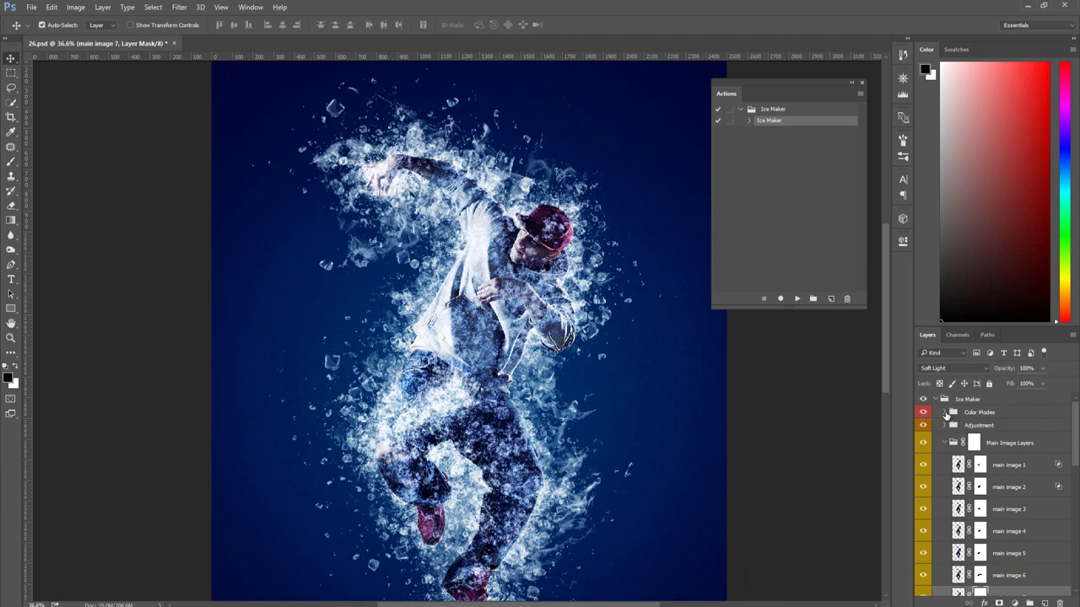
Step: Expand Color Modes, preview MODE 5, 4 and 2, and leave MODE 1 switched on
click(946, 412)
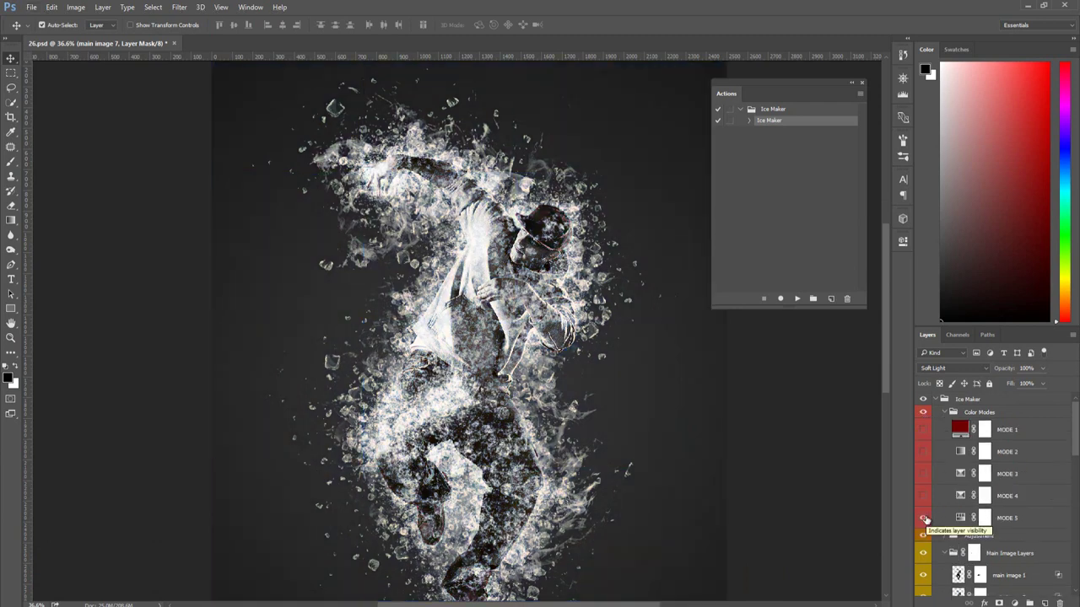
click(924, 518)
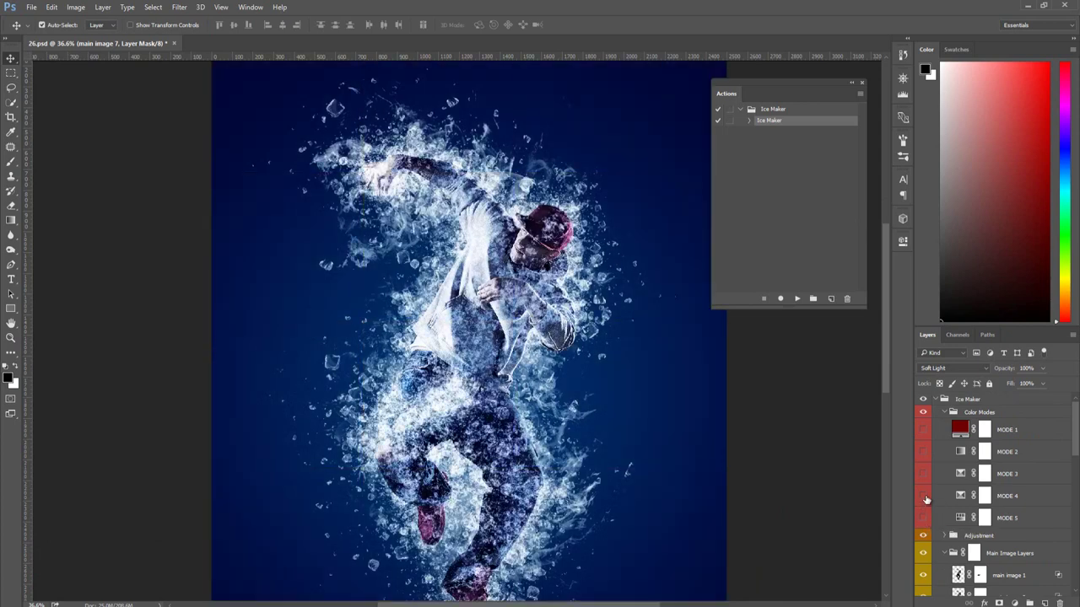
click(923, 497)
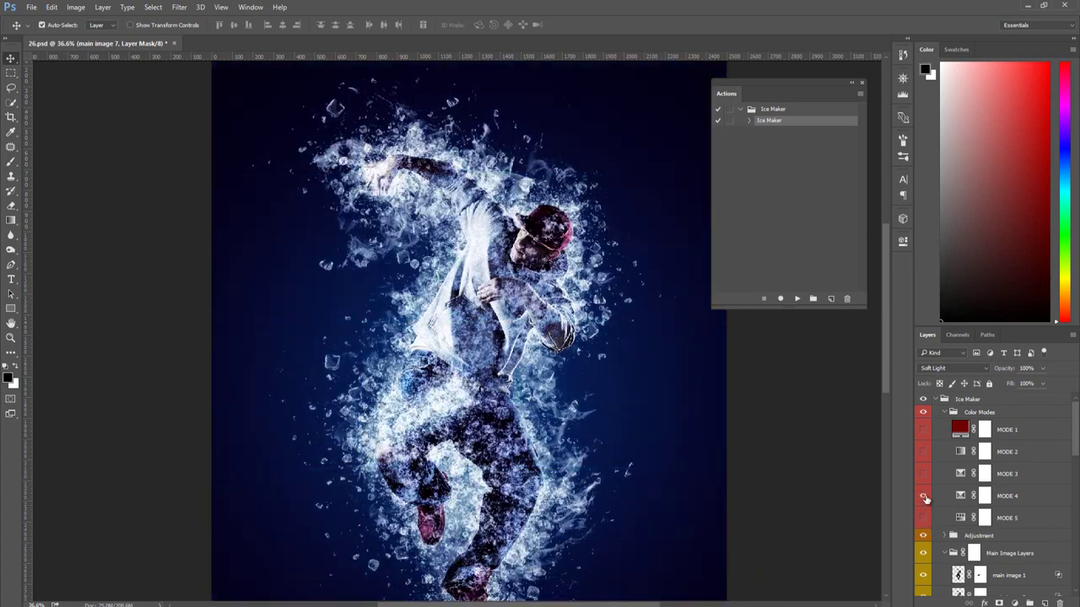
click(924, 498)
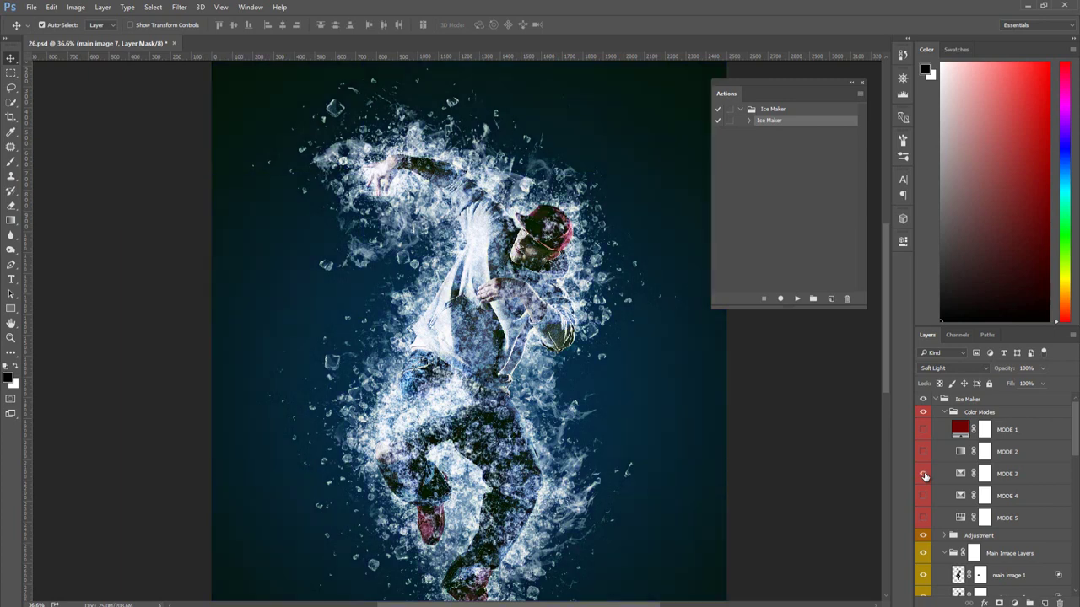
click(924, 453)
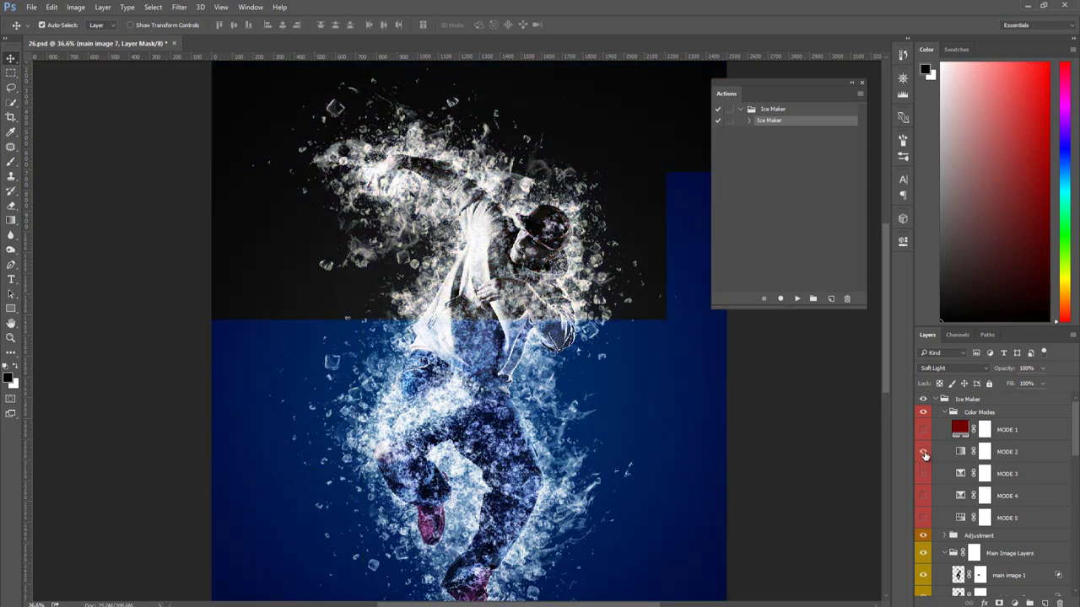
click(924, 430)
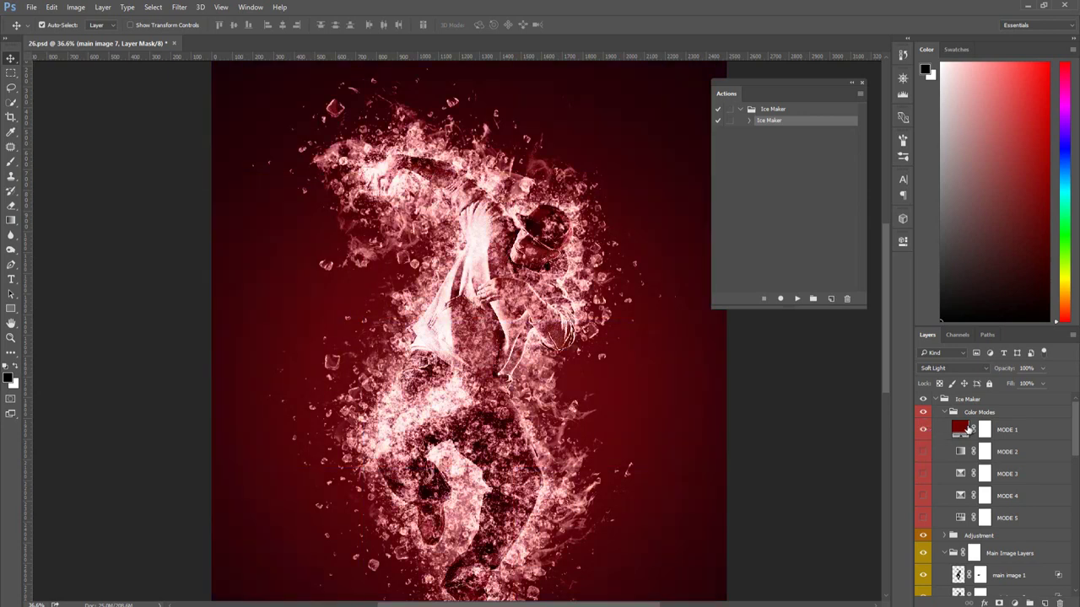
Step: Change the MODE 1 fill to deep blue #00186f (H 227), then hide MODE 1
double_click(961, 428)
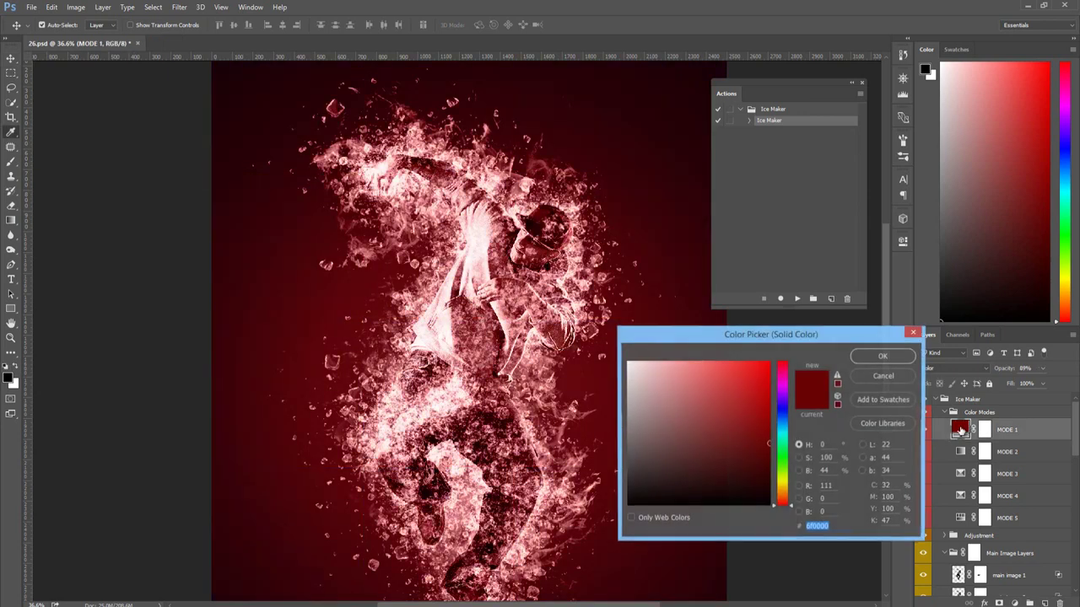
click(782, 422)
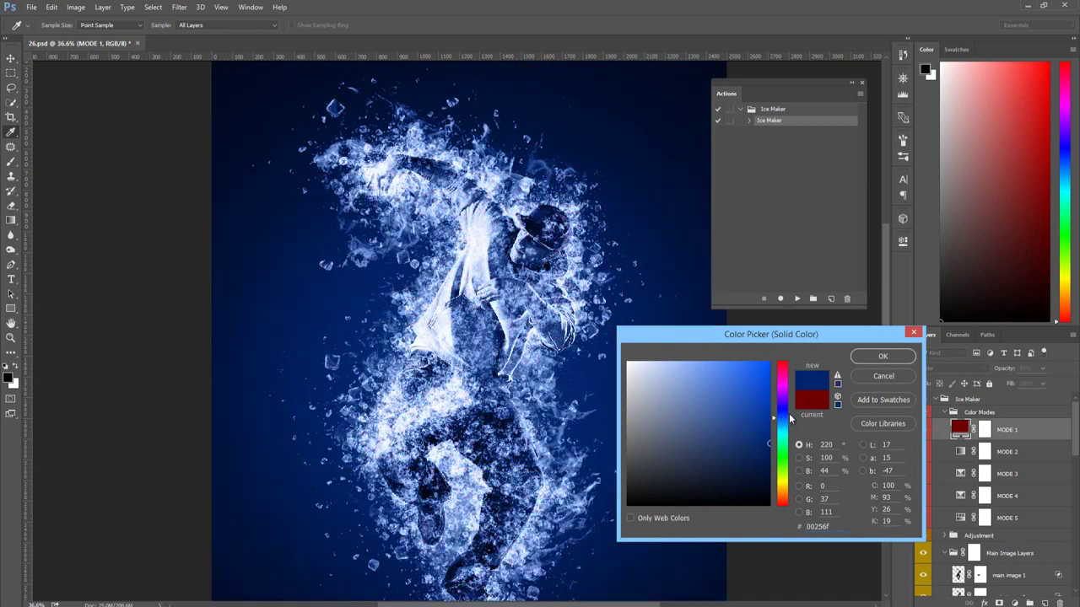
click(788, 394)
click(783, 418)
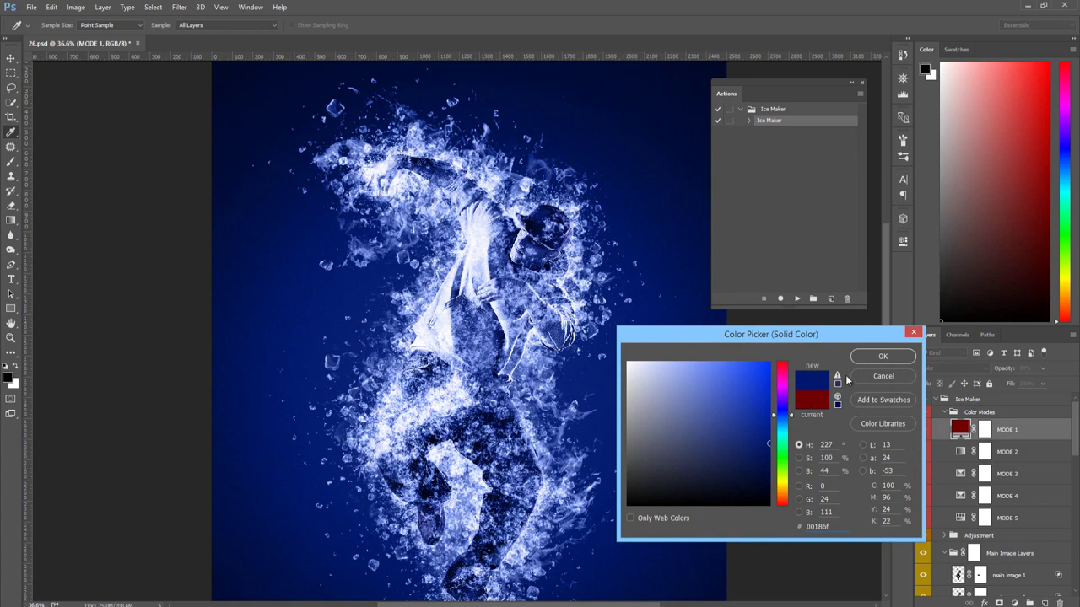
click(882, 356)
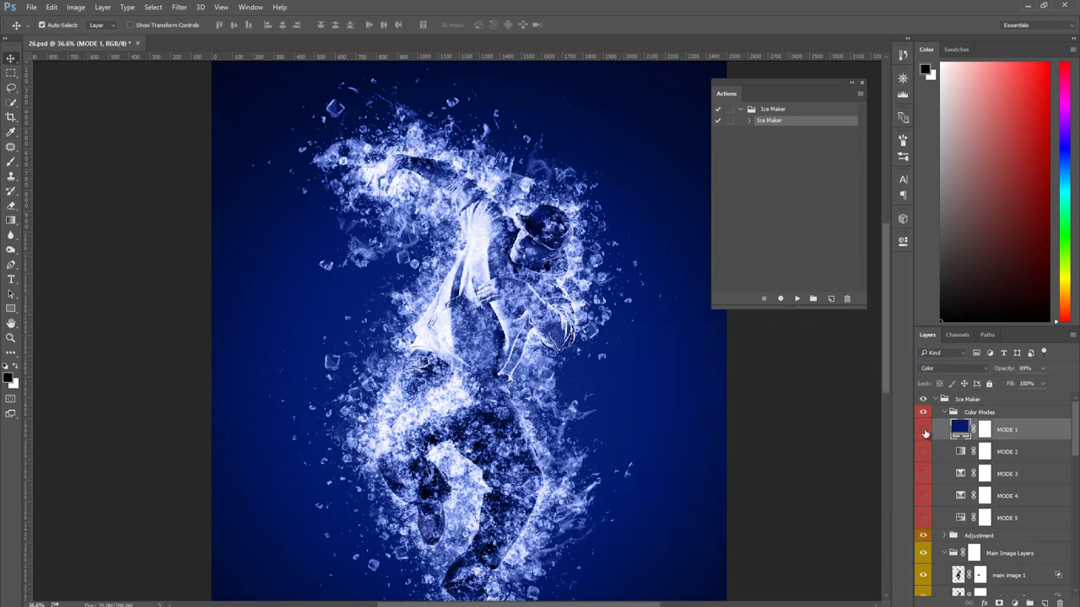
click(924, 431)
scroll(945, 414, down, 3)
scroll(954, 431, down, 3)
scroll(966, 452, down, 2)
scroll(976, 466, down, 2)
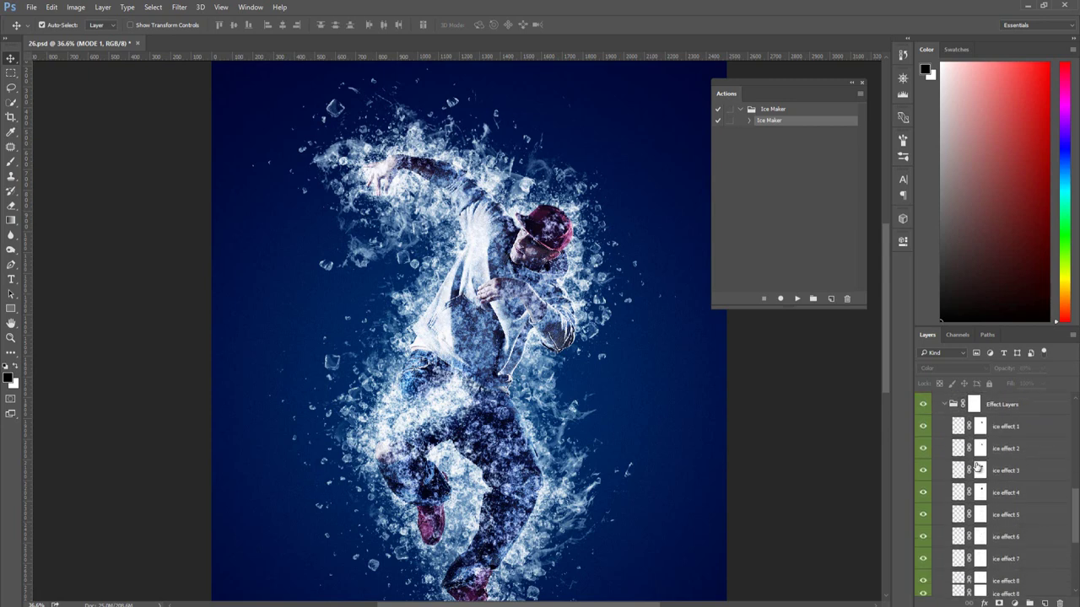
scroll(976, 467, down, 3)
scroll(976, 464, up, 2)
scroll(977, 462, up, 3)
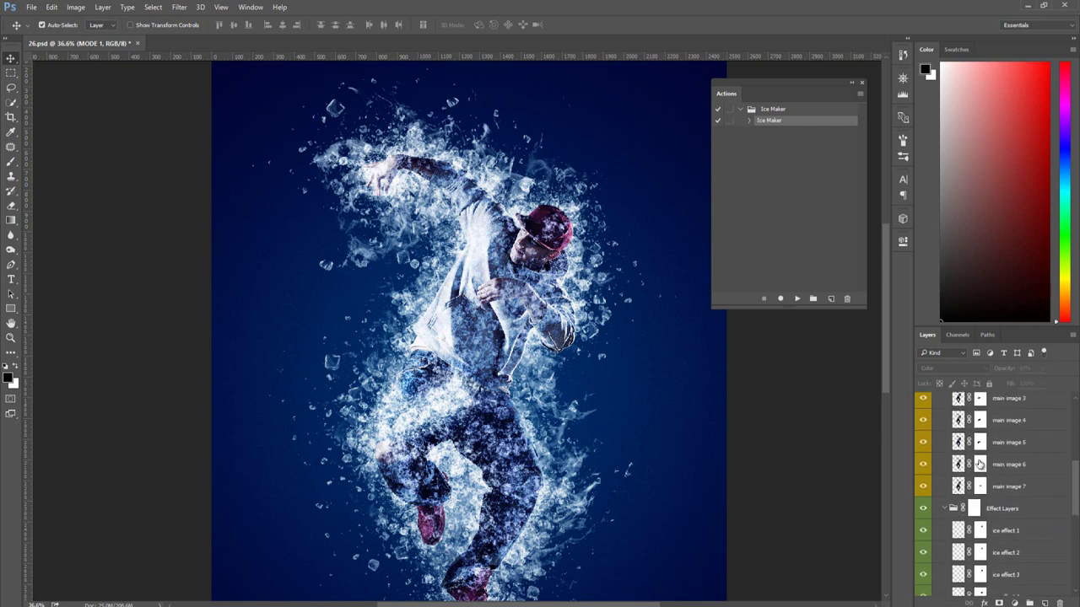
scroll(978, 459, up, 3)
scroll(980, 456, up, 2)
scroll(970, 431, up, 2)
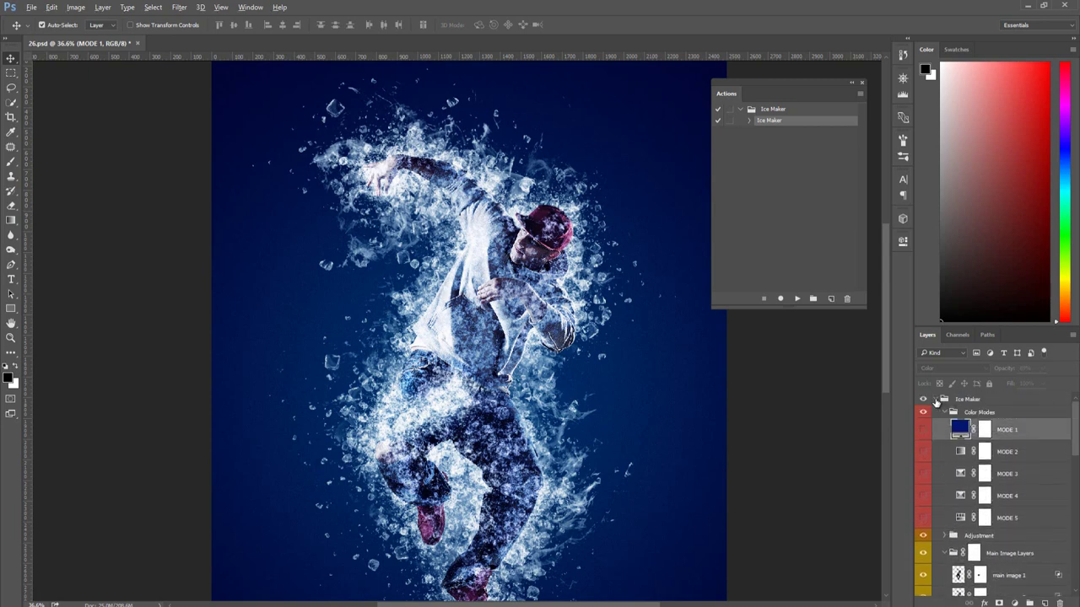
click(936, 400)
click(936, 400)
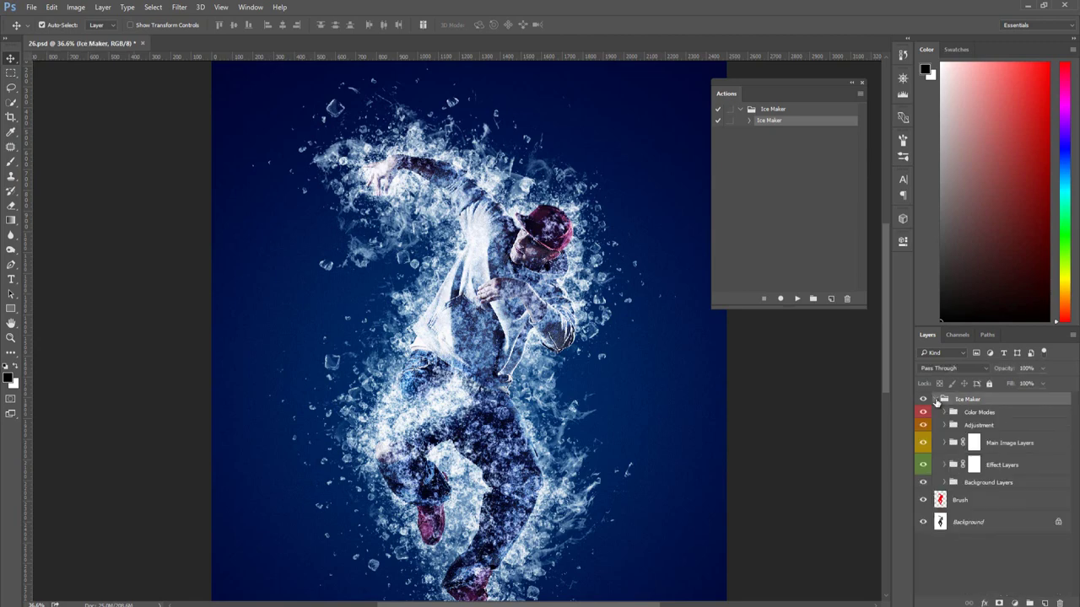